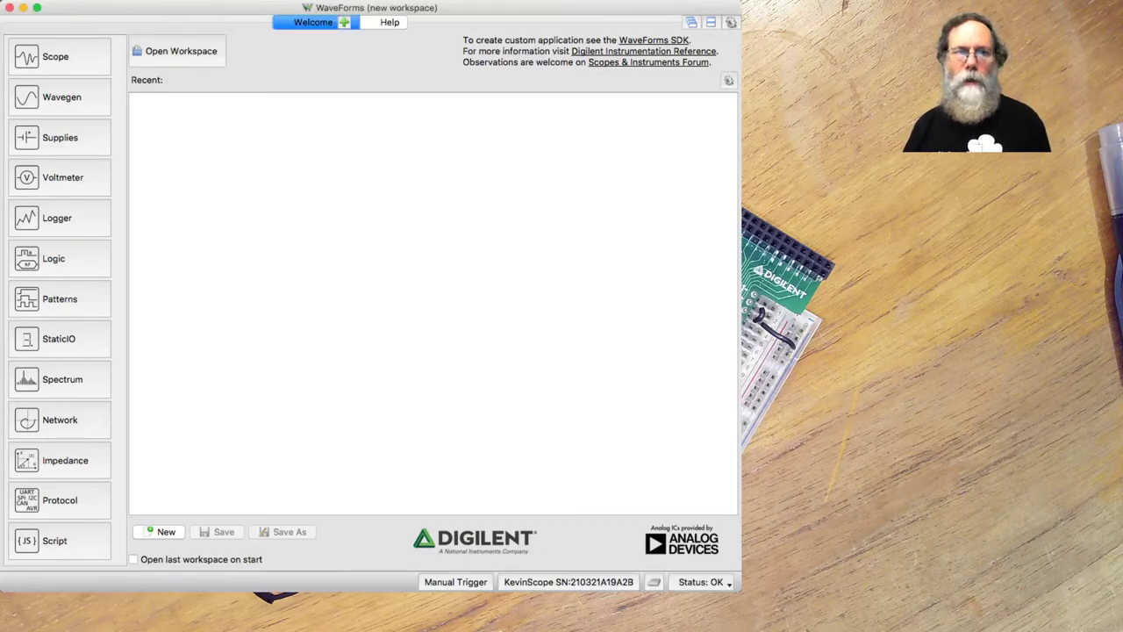
Set the Wavegen 1 sine amplitude to 5 V and start the generator running
left_click(62, 96)
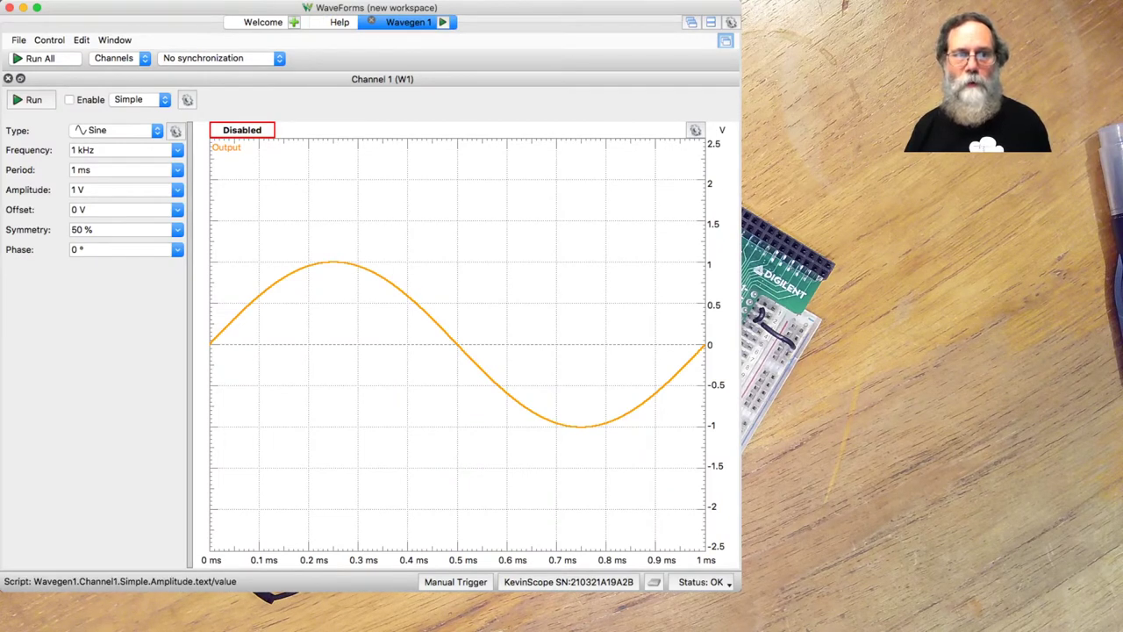
left_click(84, 189)
key("BackSpace")
key("BackSpace")
key("BackSpace")
type("5V")
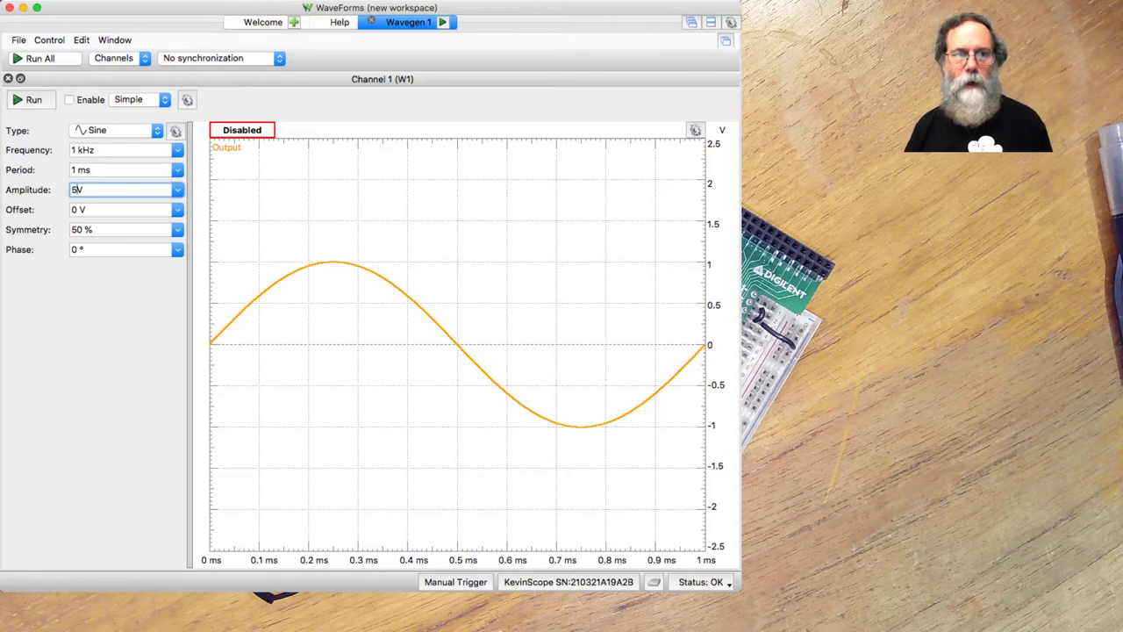
left_click(28, 99)
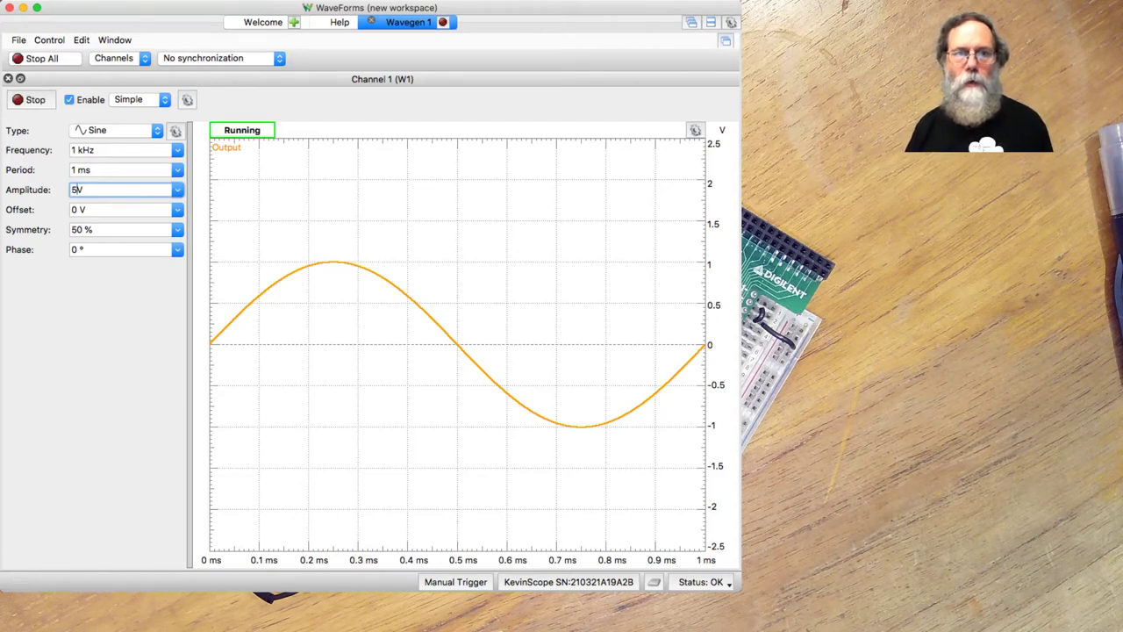
key("Return")
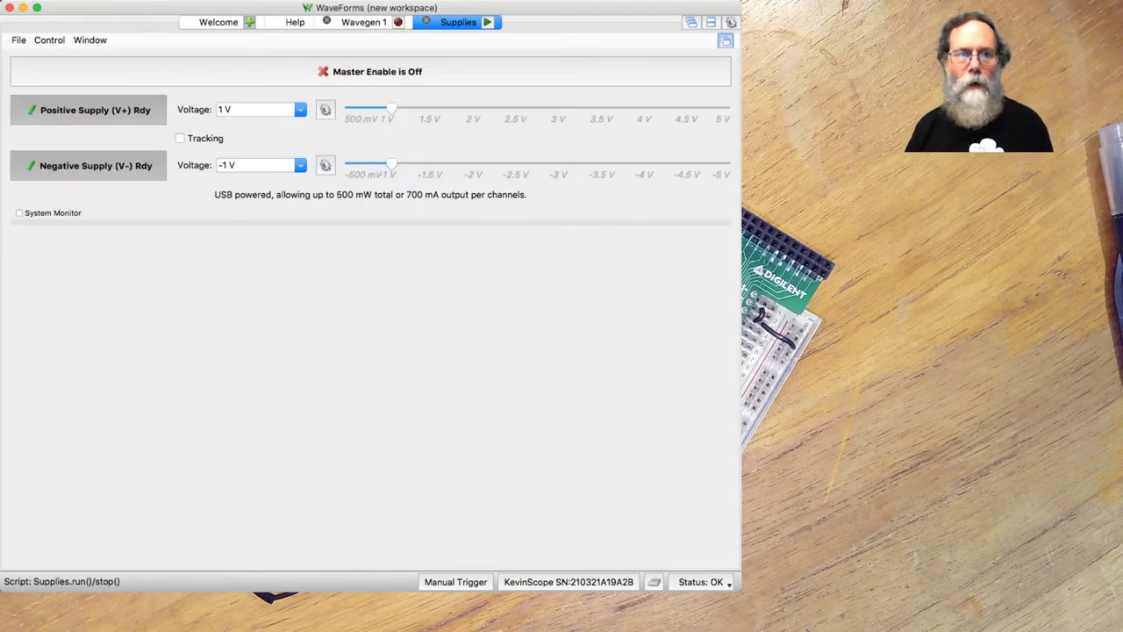
Turn off the positive supply, set the negative supply to -5 V, and enable the supply outputs
left_click(88, 110)
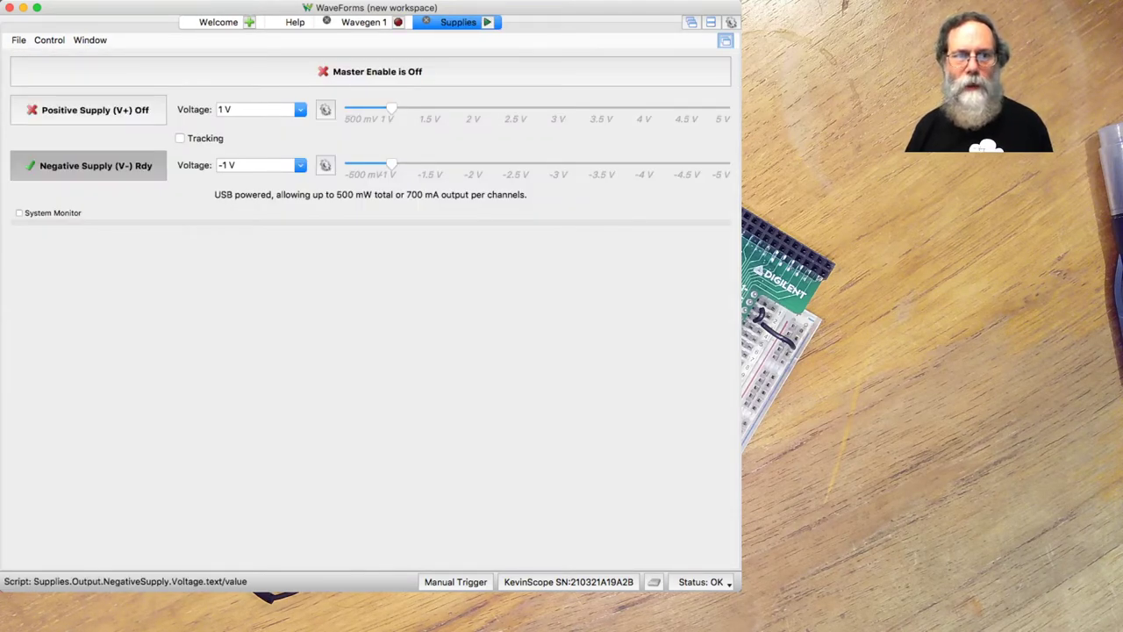
left_click(237, 164)
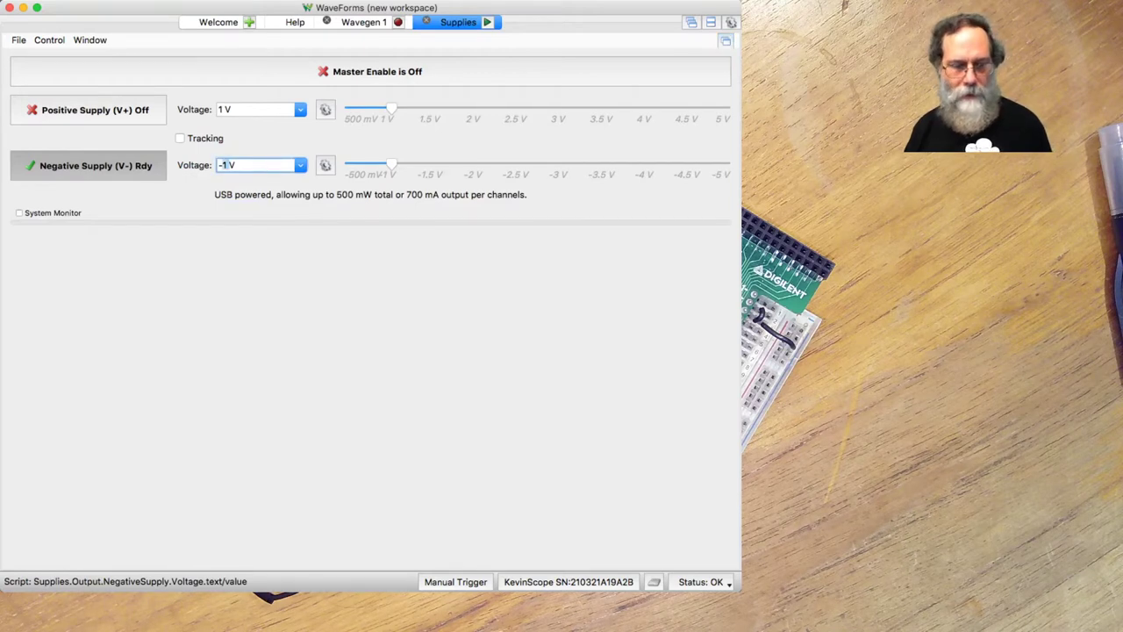
type("5V")
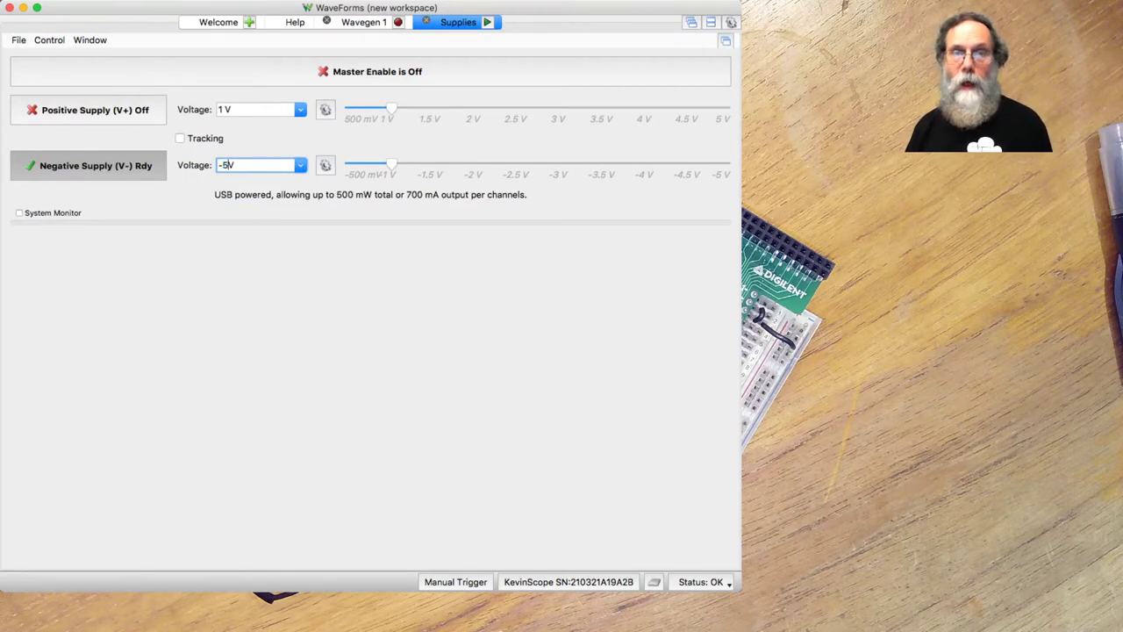
left_click(378, 71)
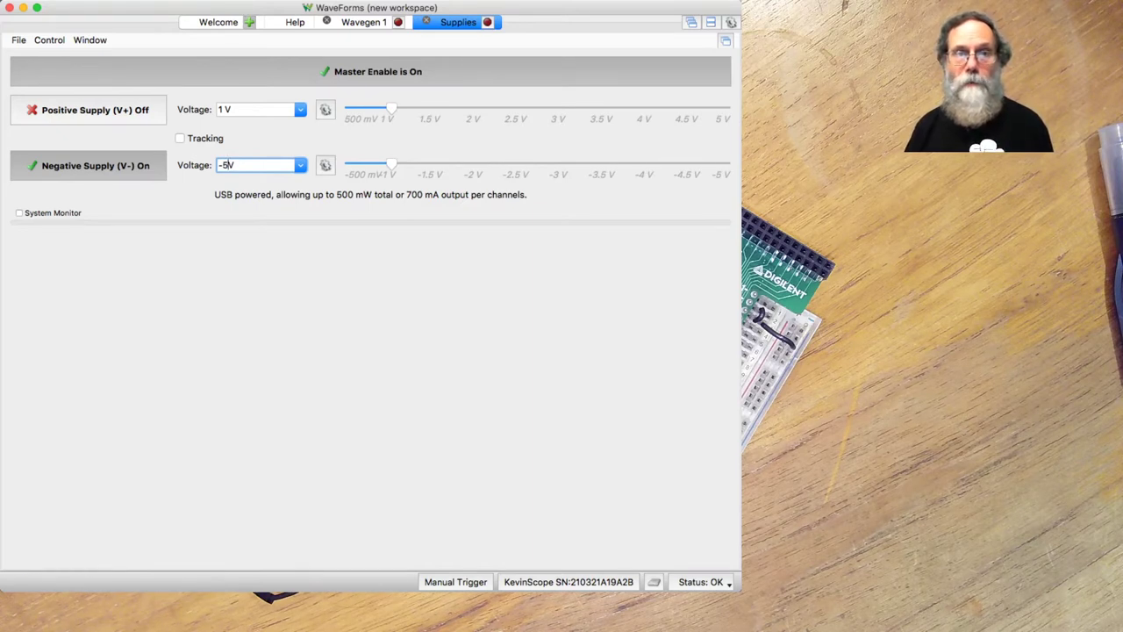
key("Return")
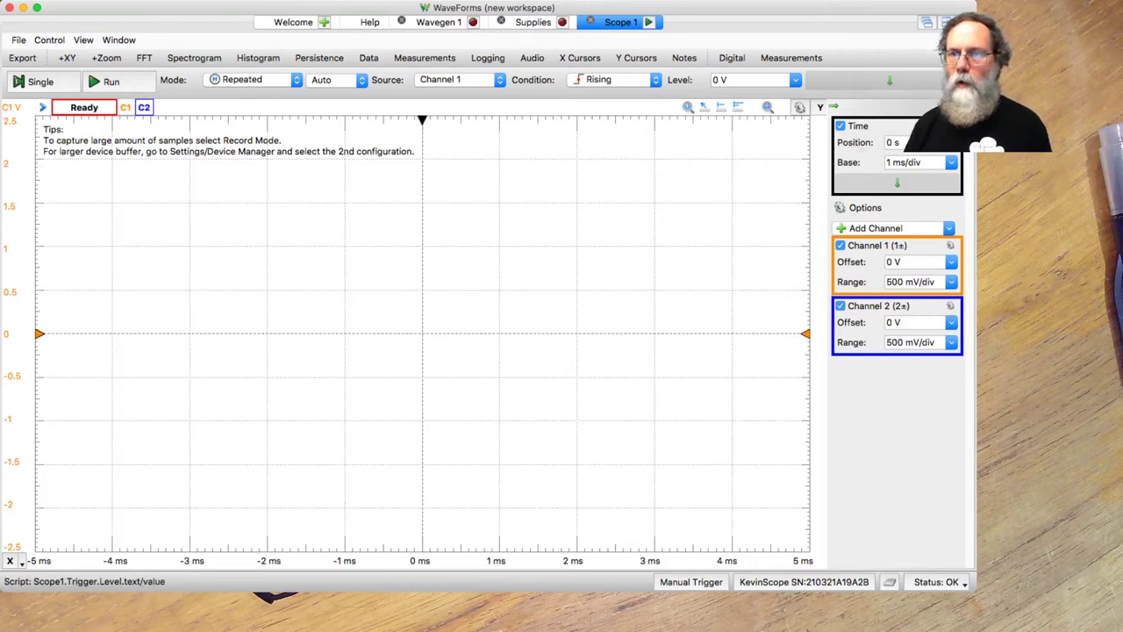
Set the scope trigger level to 5 V and start acquisition
left_click(750, 80)
type("5")
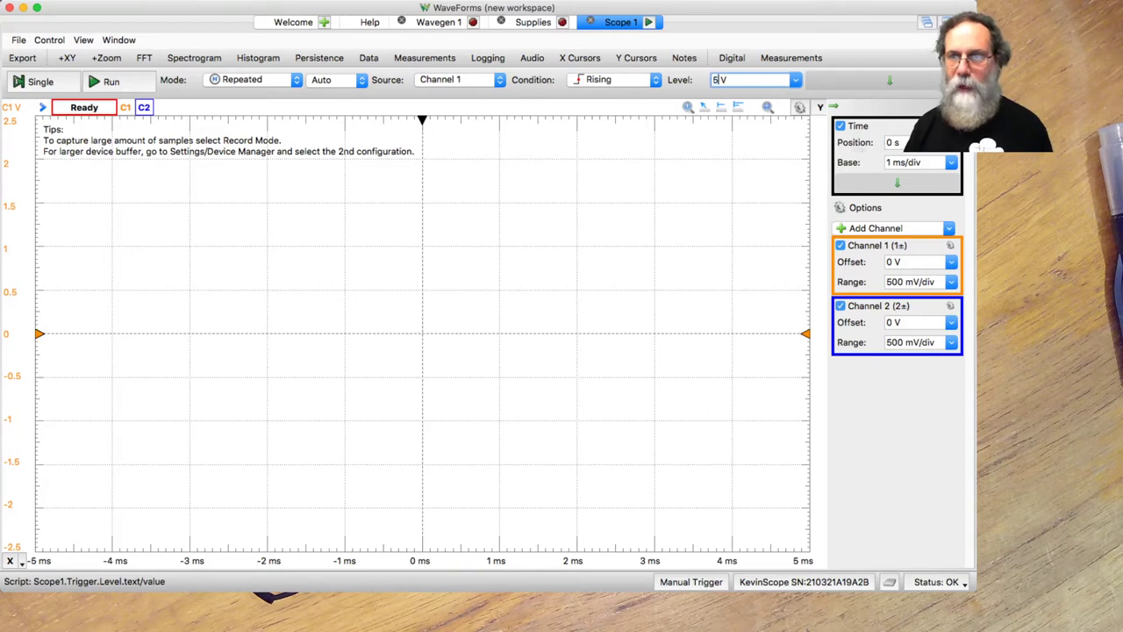
left_click(105, 81)
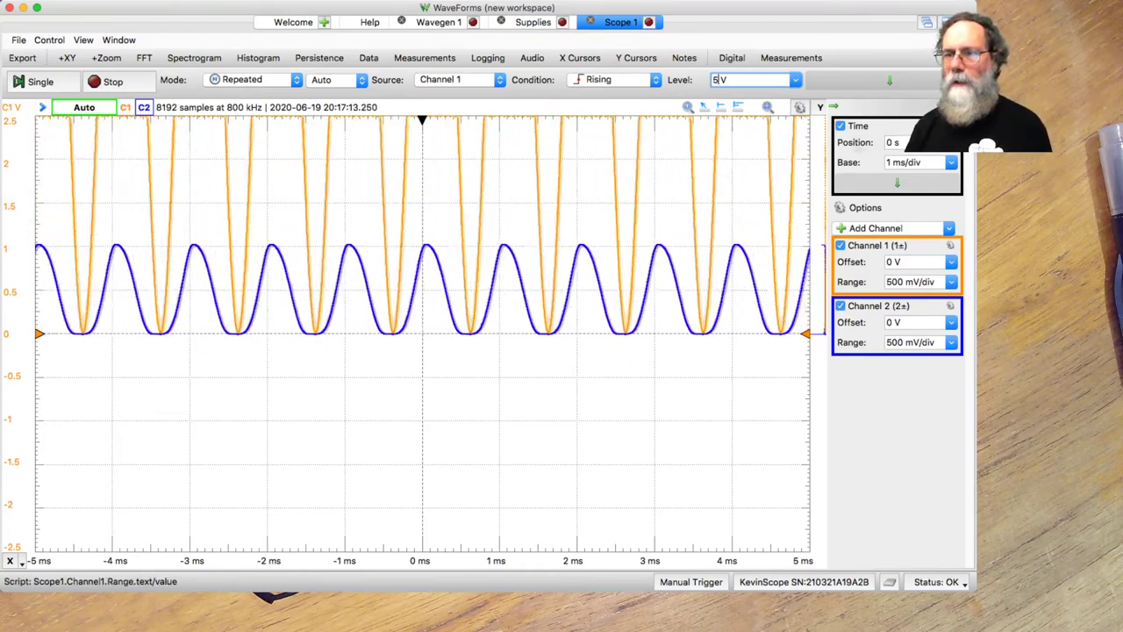
key("Return")
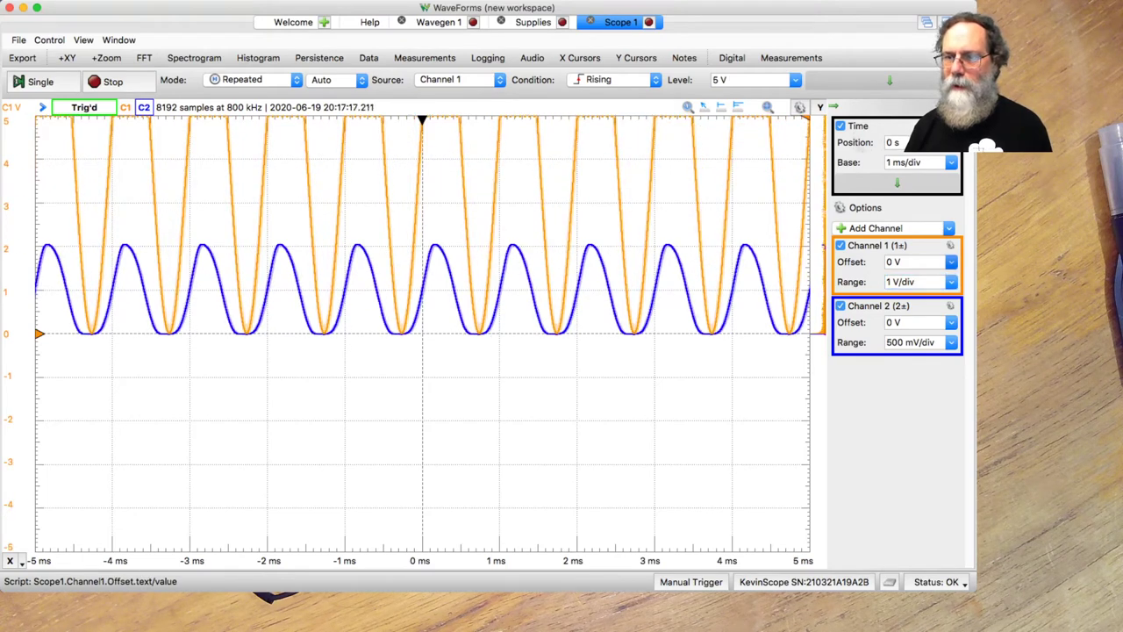
Set the Channel 1 offset to -5 V
left_click(908, 262)
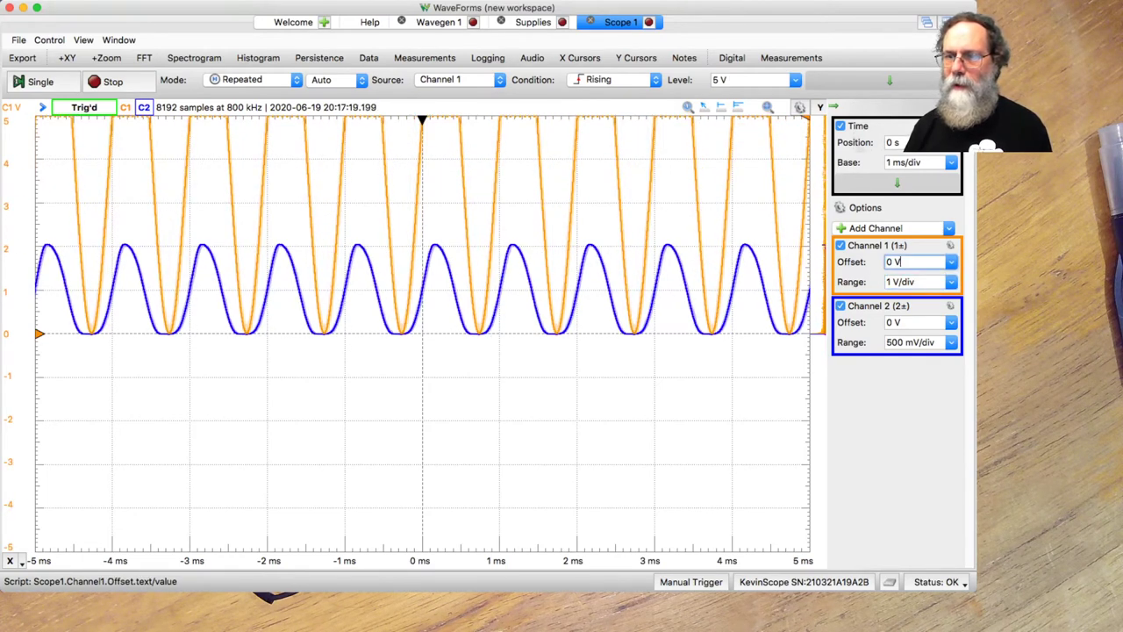
type("-")
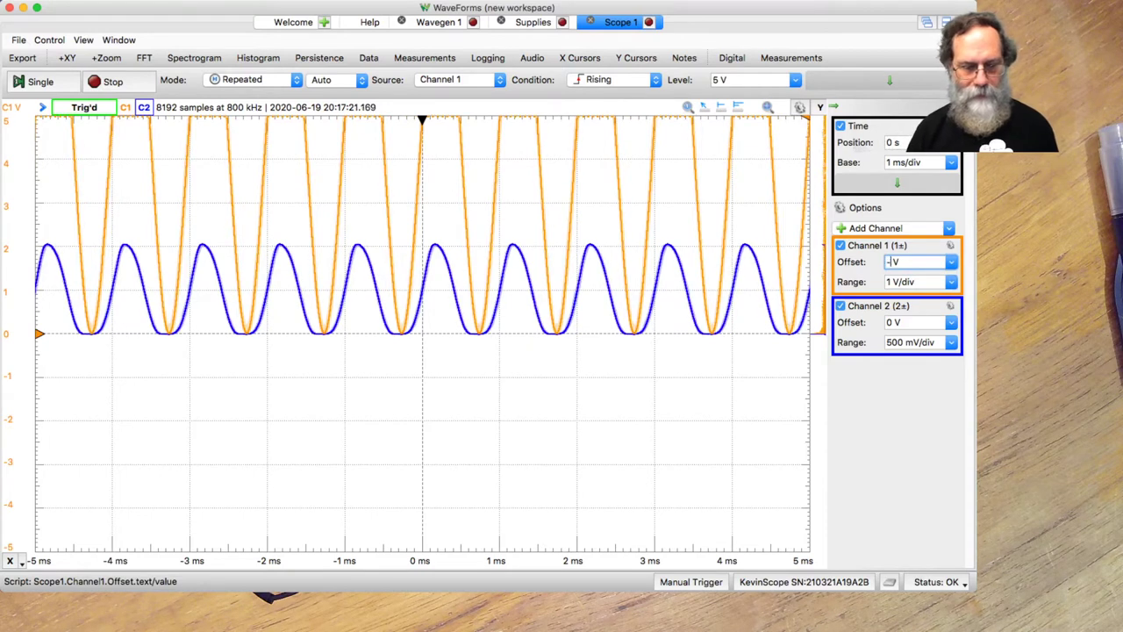
key("Delete")
type("5")
key("BackSpace")
key("BackSpace")
type("0")
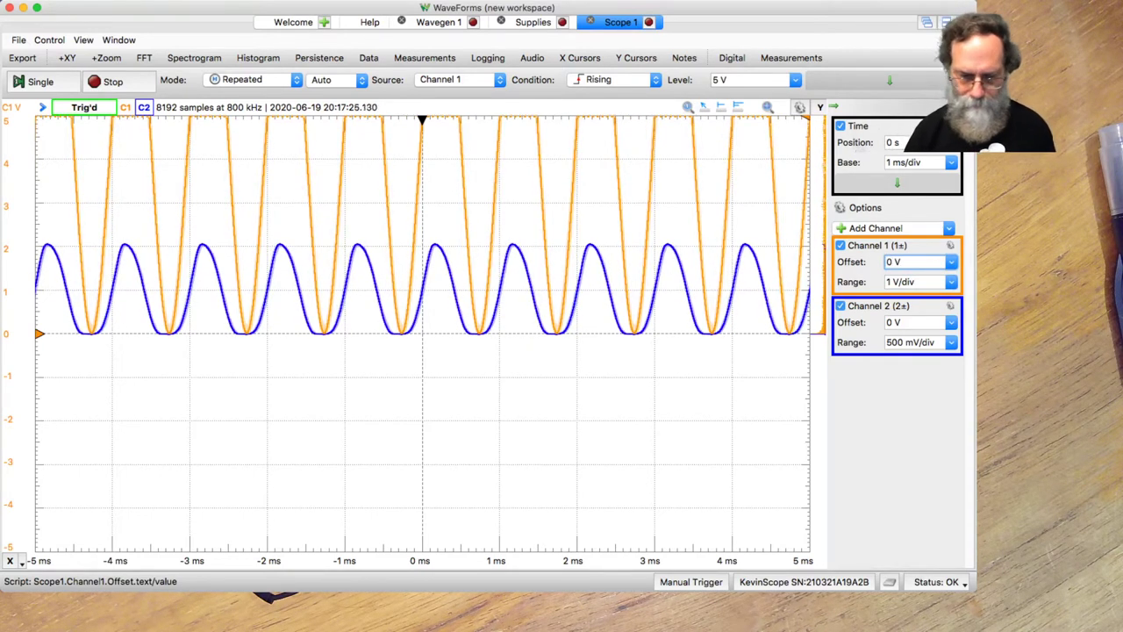
key("BackSpace")
type("5")
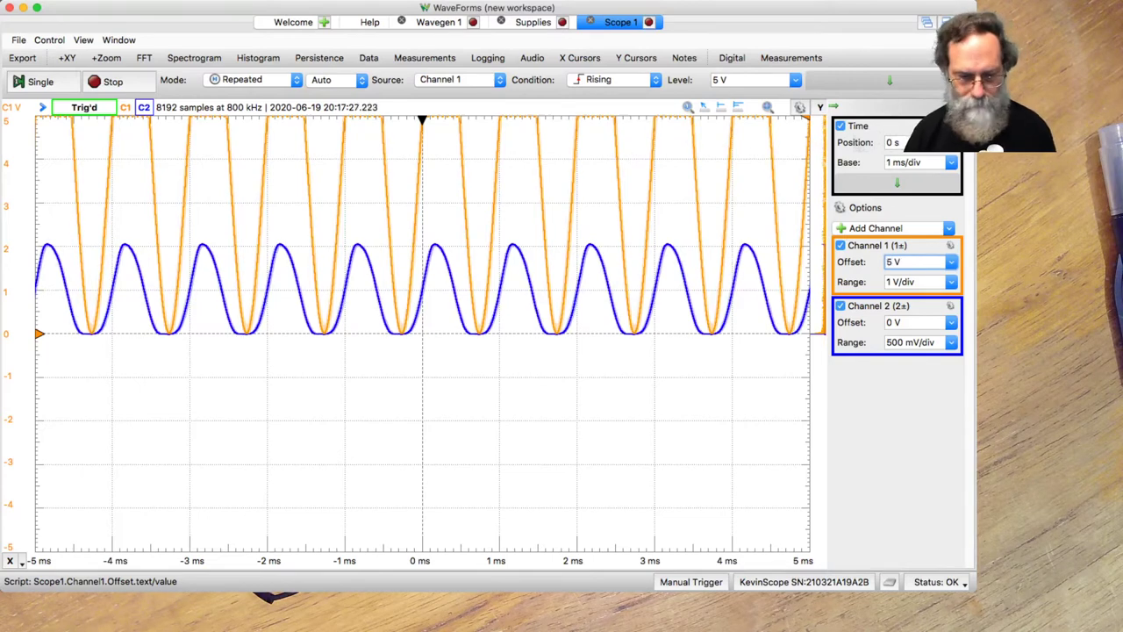
key("Home")
type("-")
key("Return")
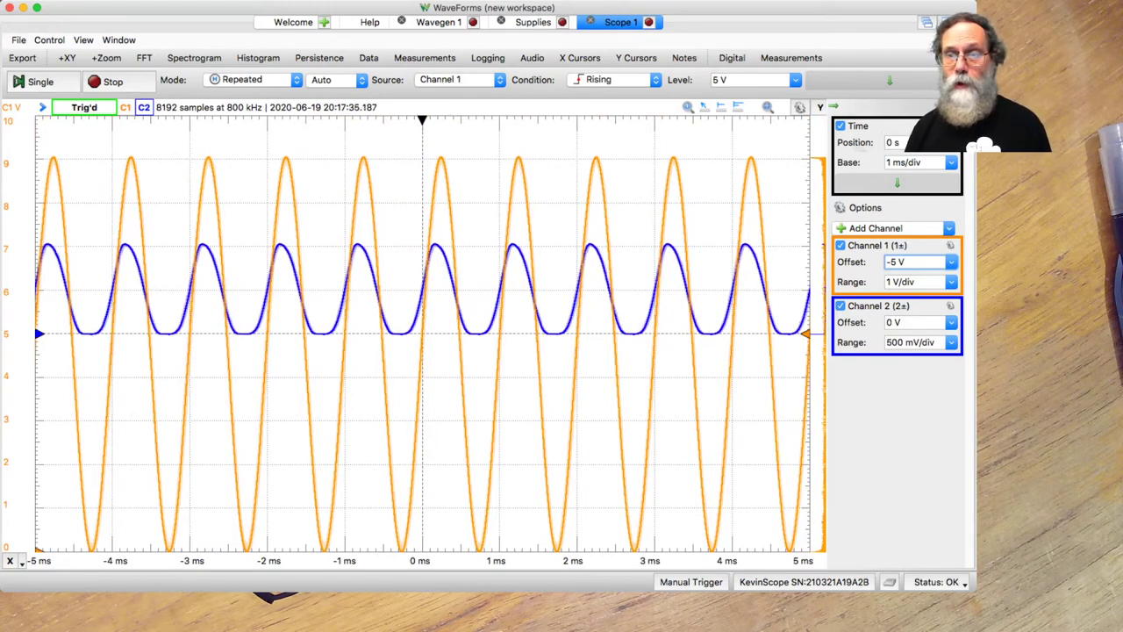
Set Channel 2 range to 200 mV/div and its offset to -4 div
left_click(913, 343)
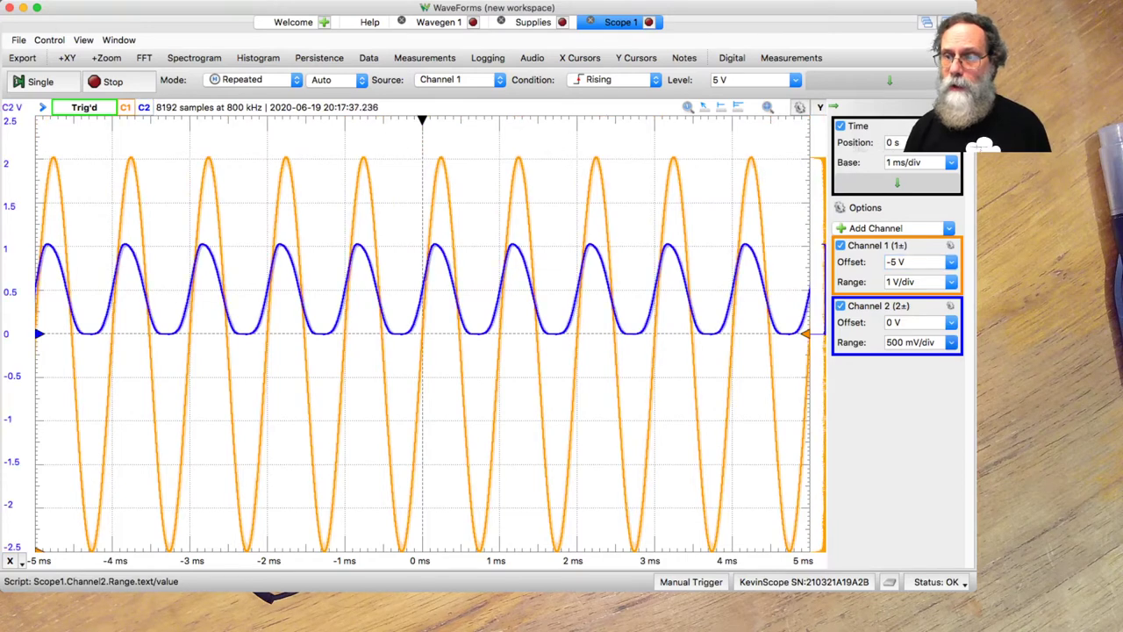
key("Down")
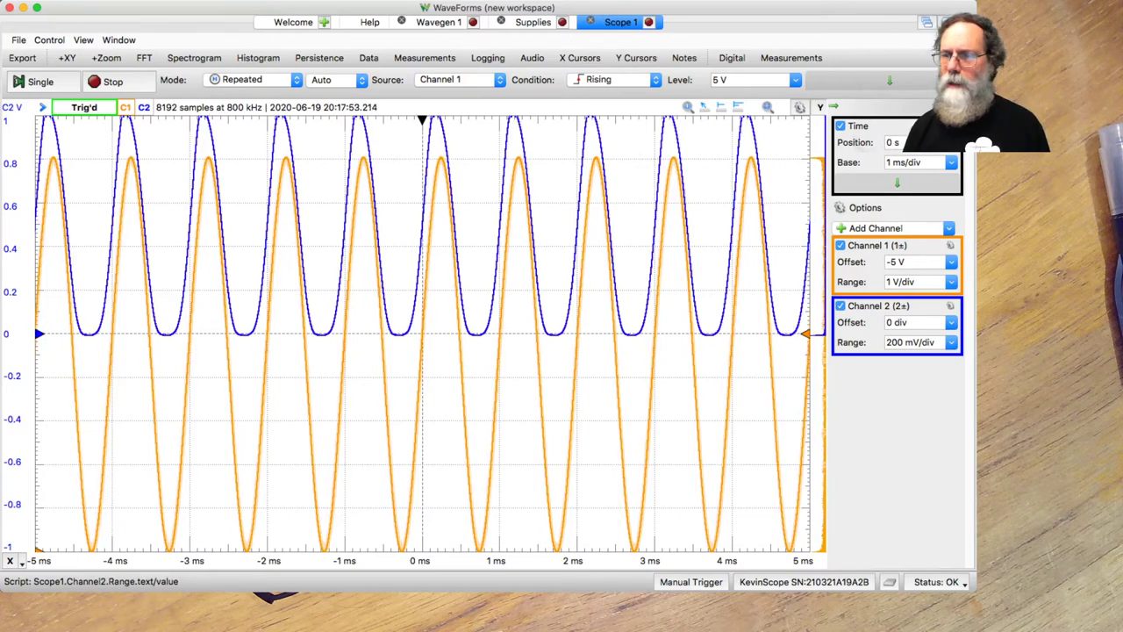
left_click(913, 322)
left_click(891, 322)
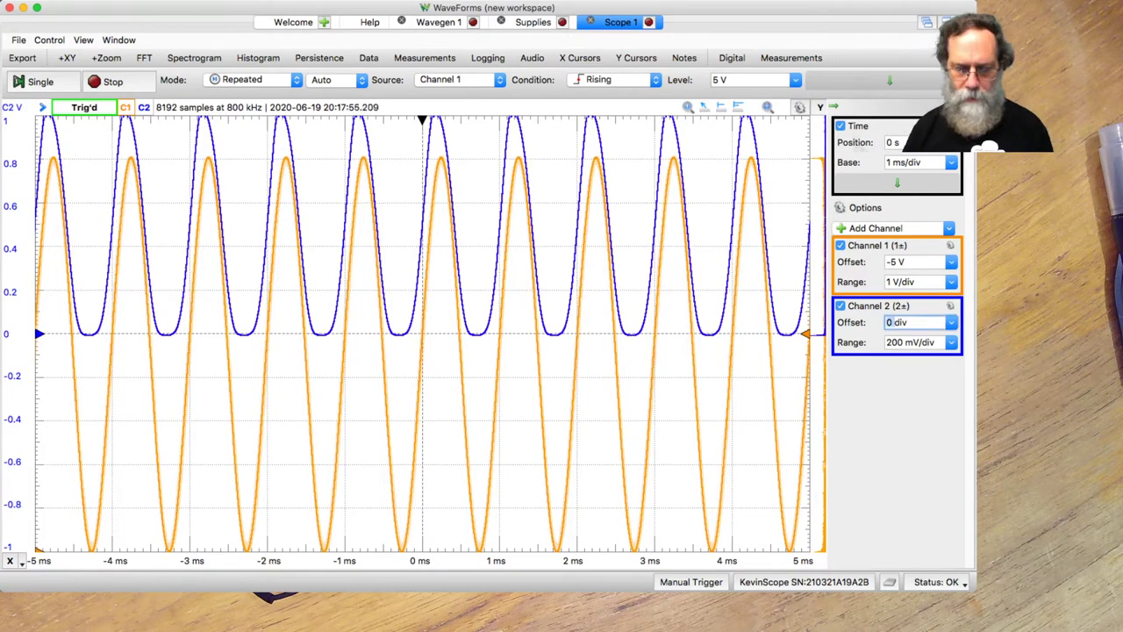
key("BackSpace")
type("-4")
key("Return")
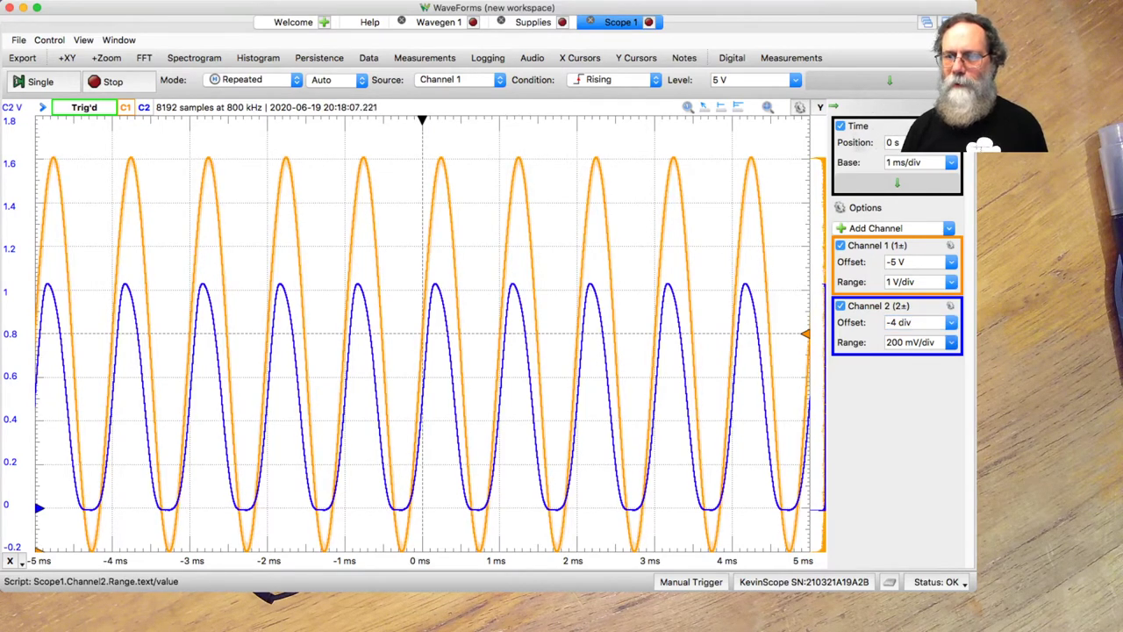
Try Channel 2 ranges of 500 mV/div and 100 mV/div, settling back on 200 mV/div
scroll(913, 342, "up", 1)
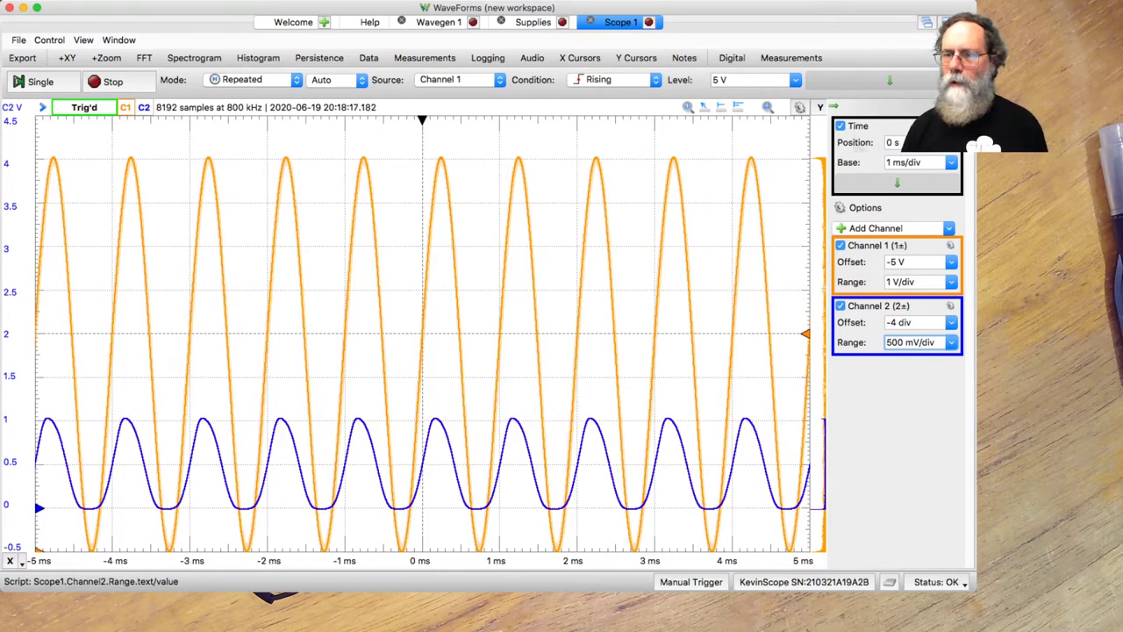
key("Return")
scroll(917, 342, "down", 2)
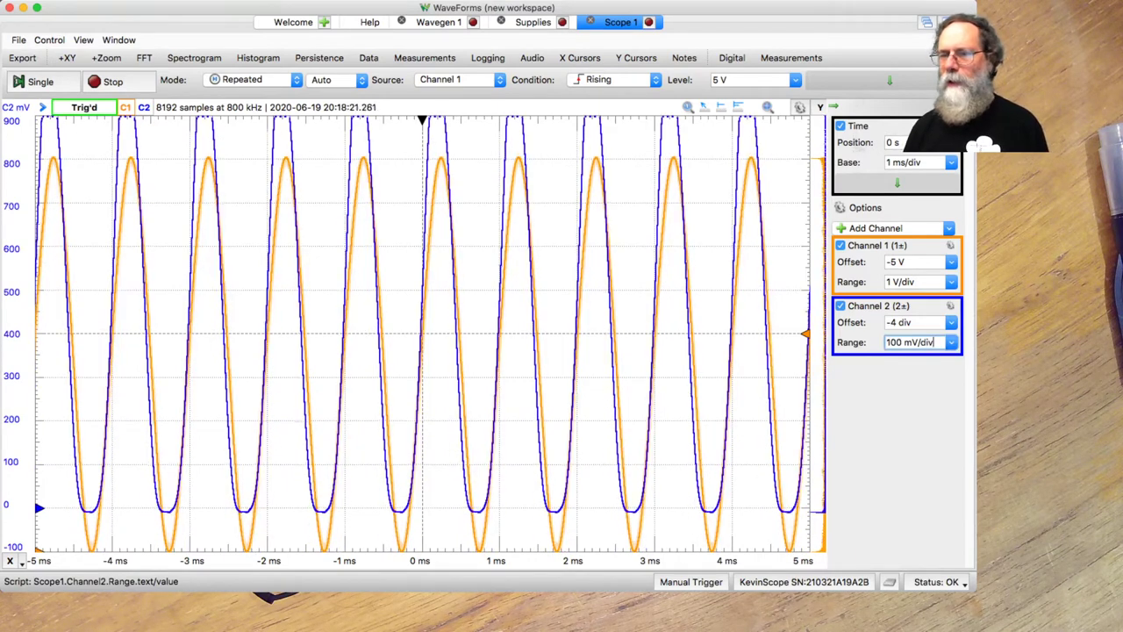
key("Return")
scroll(917, 342, "up", 1)
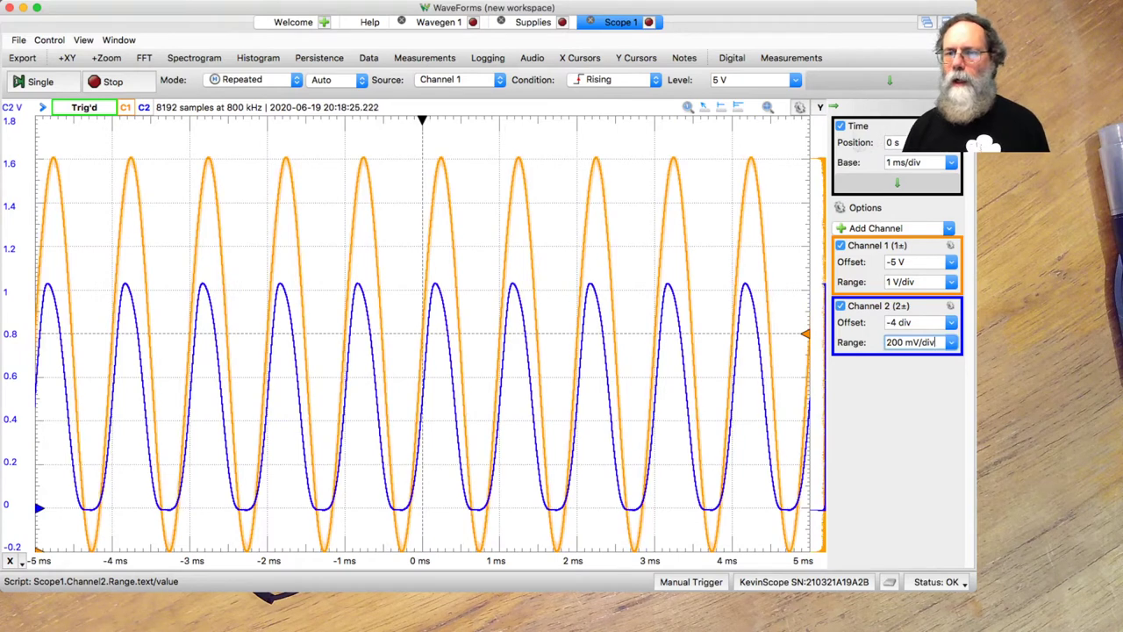
key("Return")
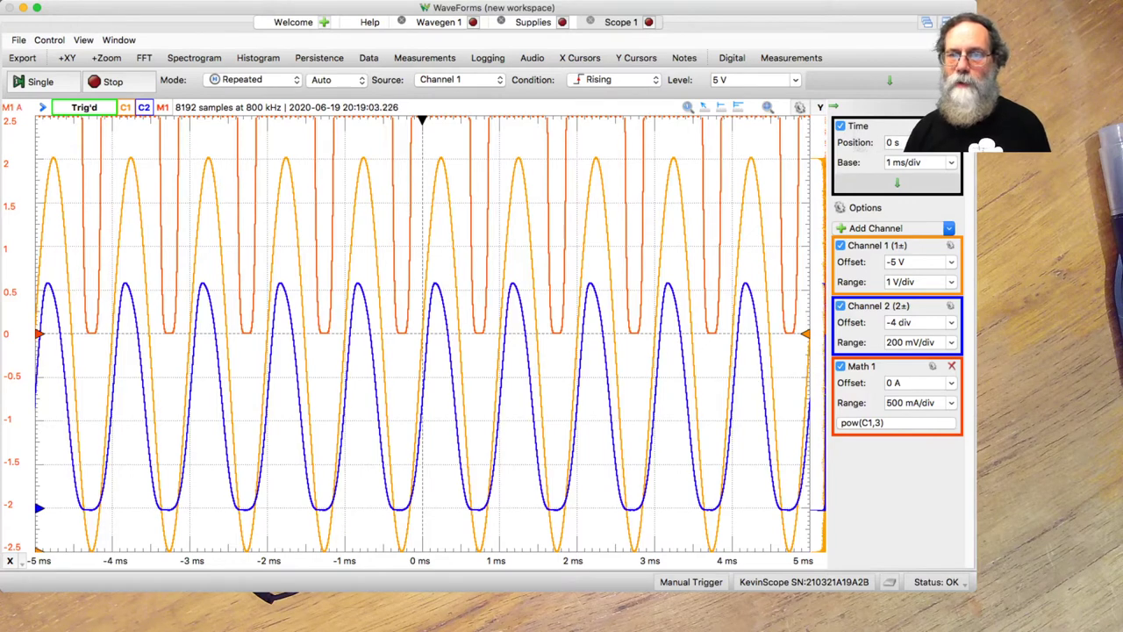
Apply the Math 1 expression C2/1000, scale it to 200 uA/div, and offset it -4 div
key("Return")
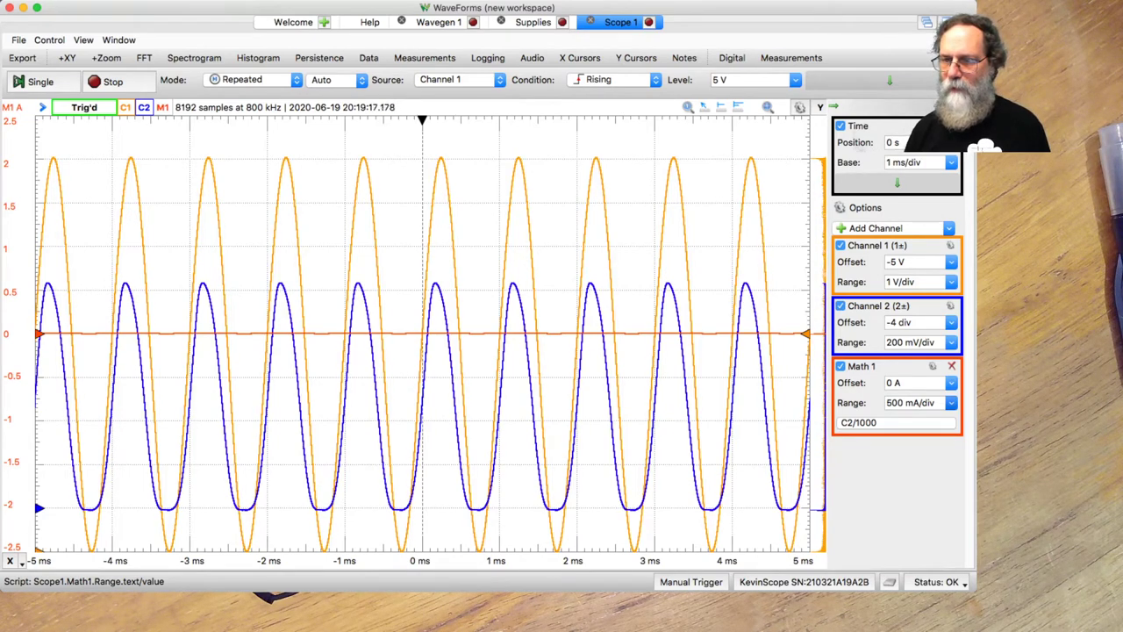
scroll(912, 403, "down", 10)
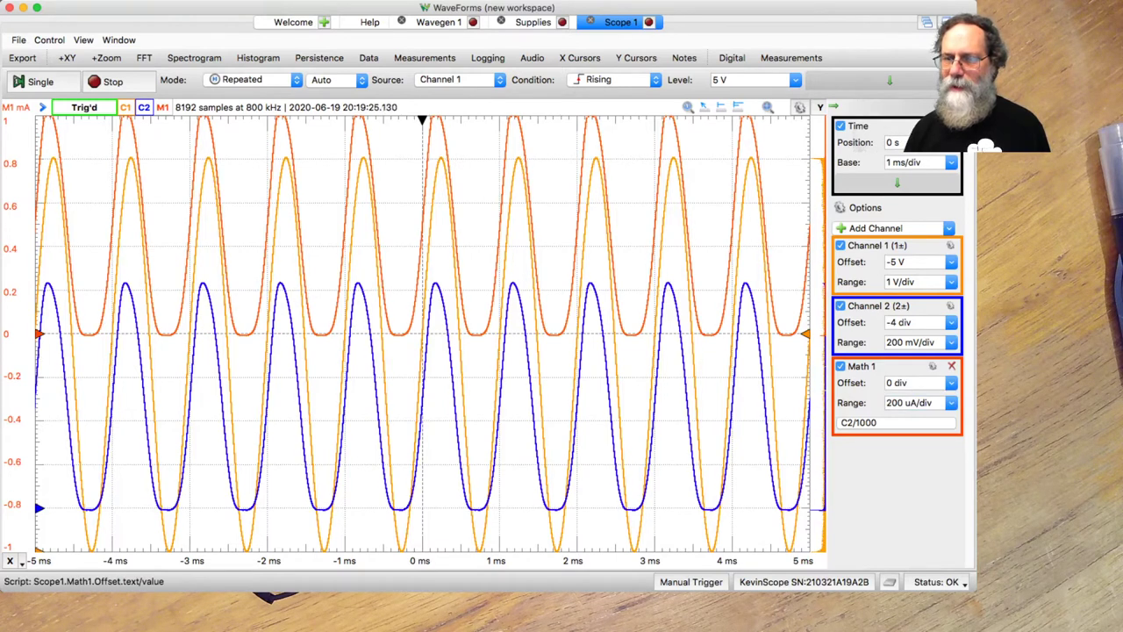
left_click(913, 383)
type("-4 div")
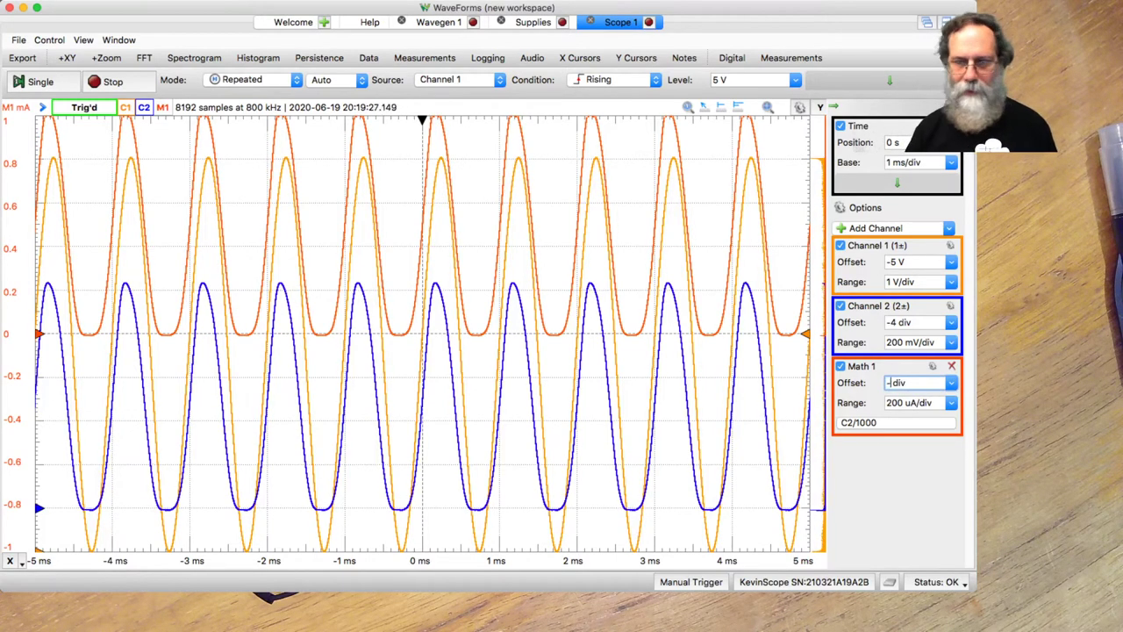
key("Return")
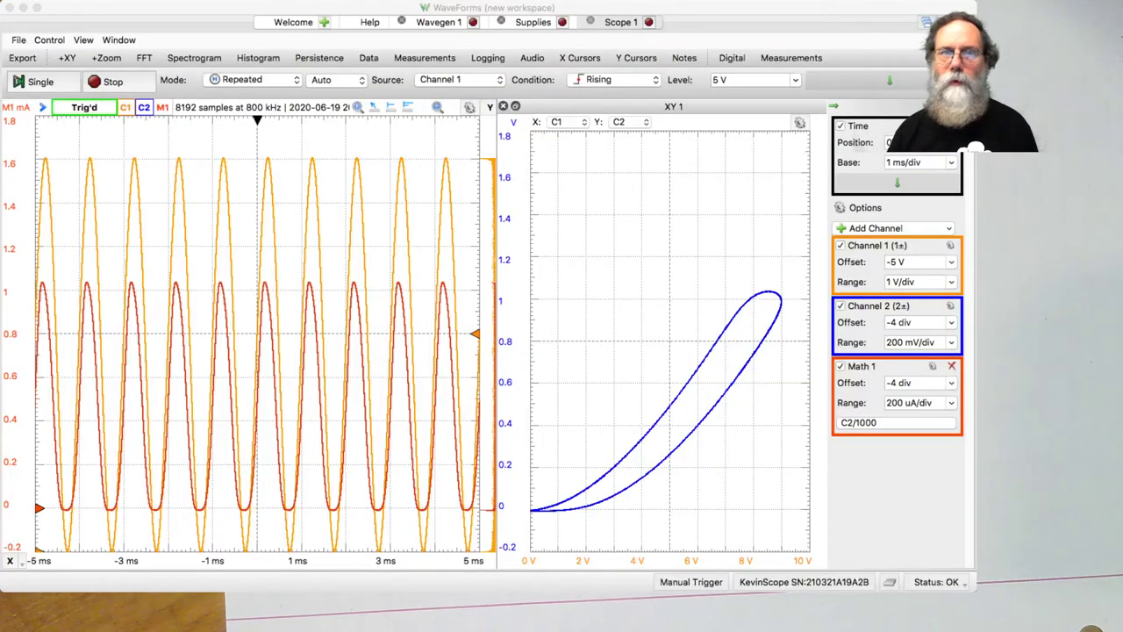
Bring WaveForms forward, set the Wavegen 1 frequency to 1 Hz, and go back to Scope 1
key("super+Tab")
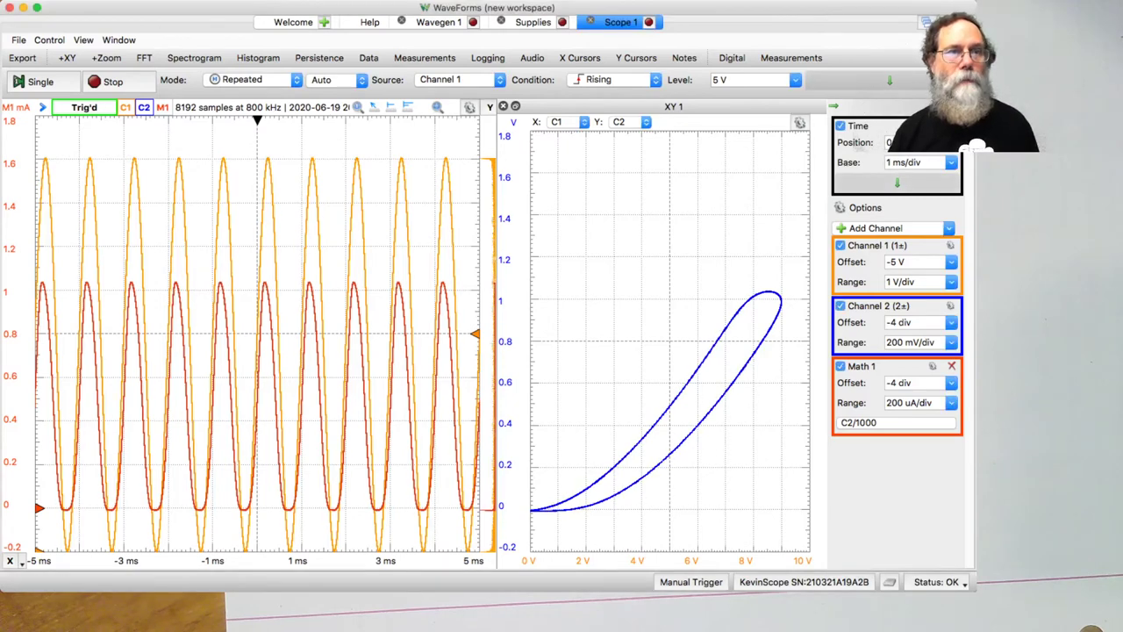
left_click(439, 22)
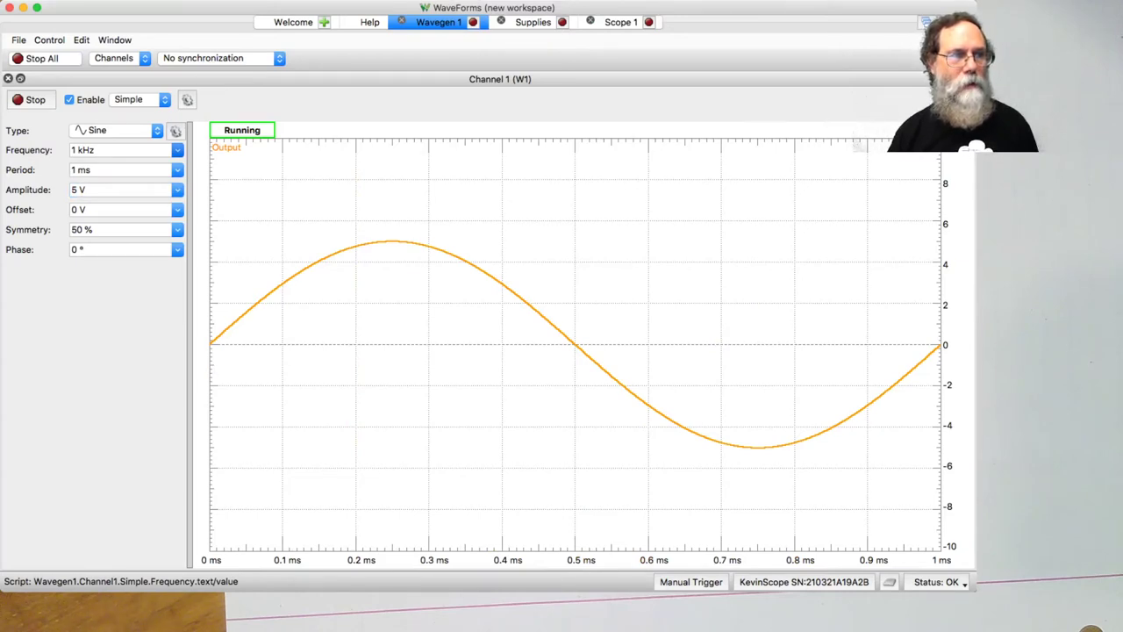
type("1 Hz")
key("Return")
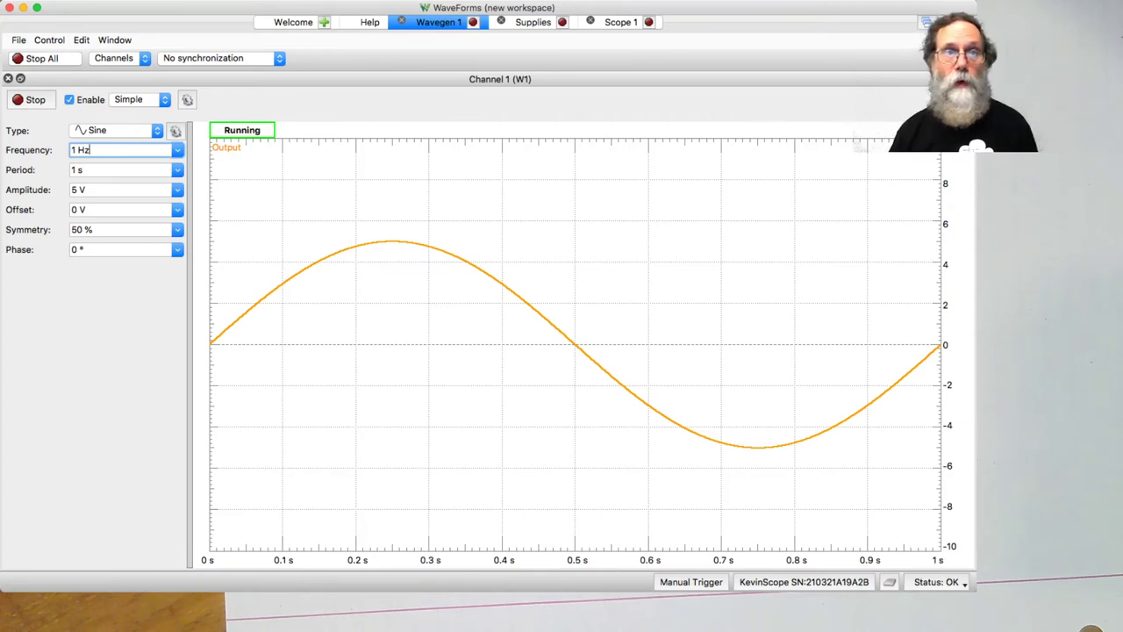
left_click(620, 22)
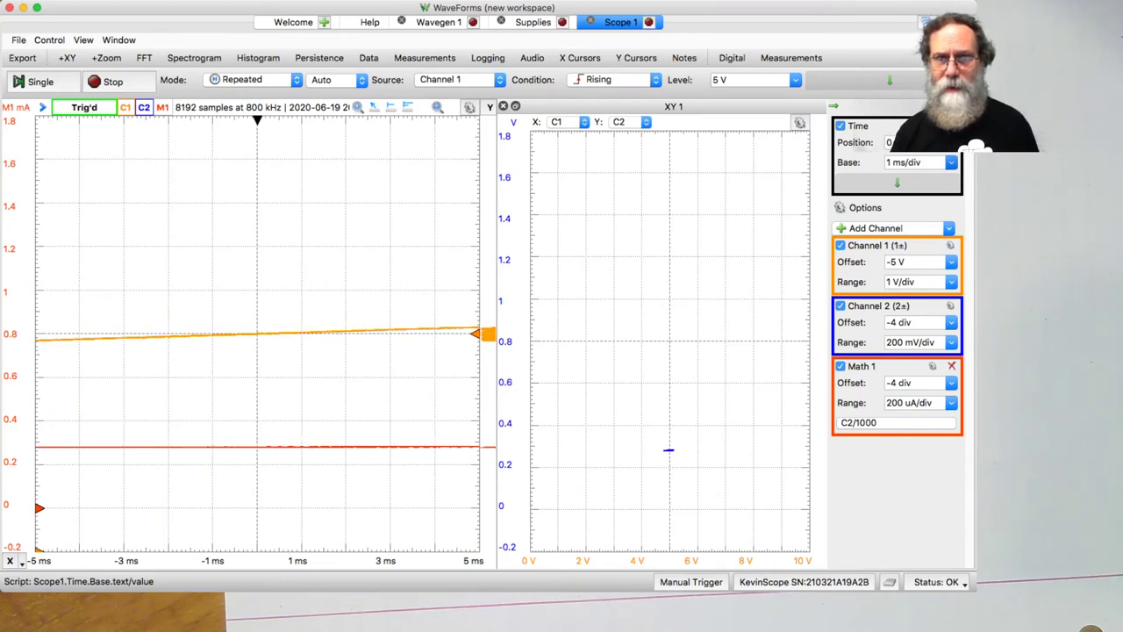
Set the scope time base to 1 s/div and switch the acquisition mode to Shift
type("1 s")
key("Return")
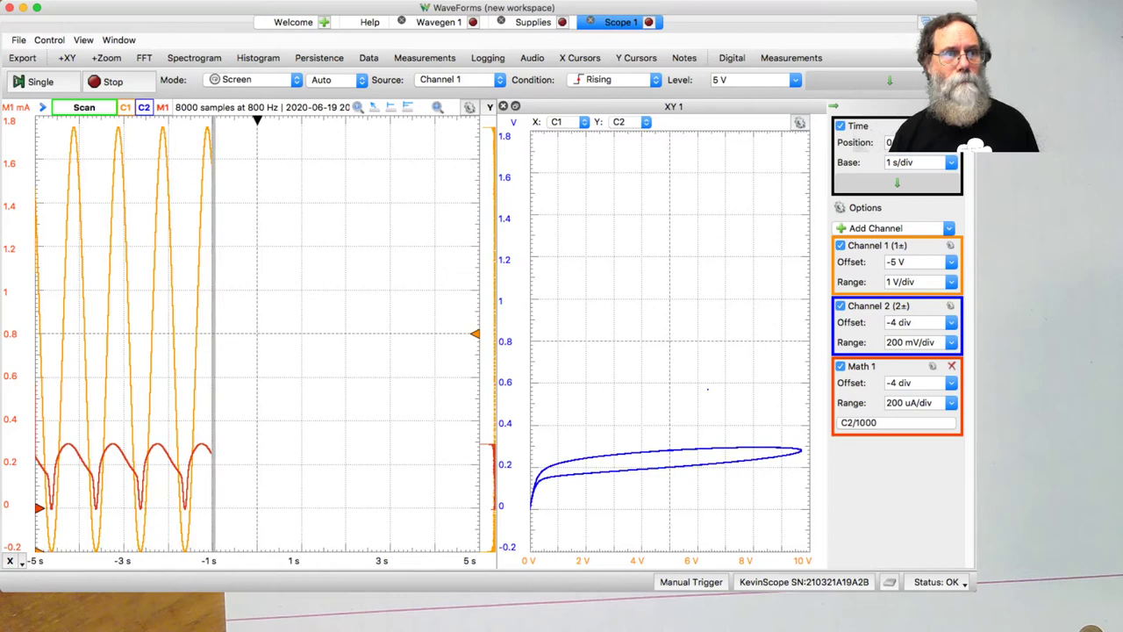
left_click(254, 79)
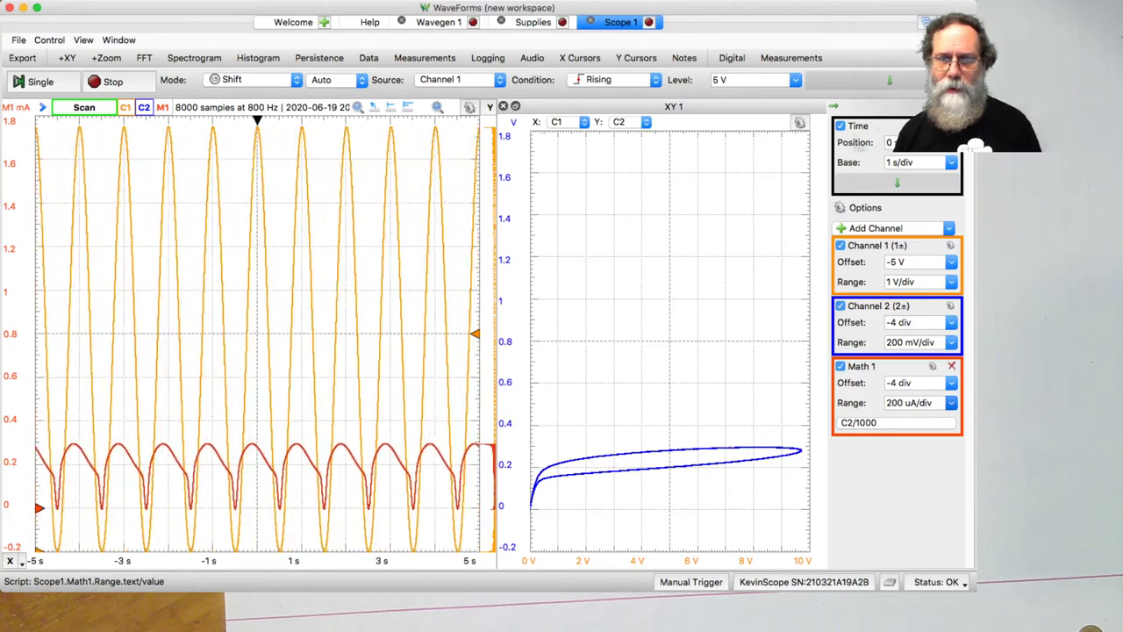
Scale the Math 1 current trace down to 50 uA/div
scroll(913, 402, "down", 2)
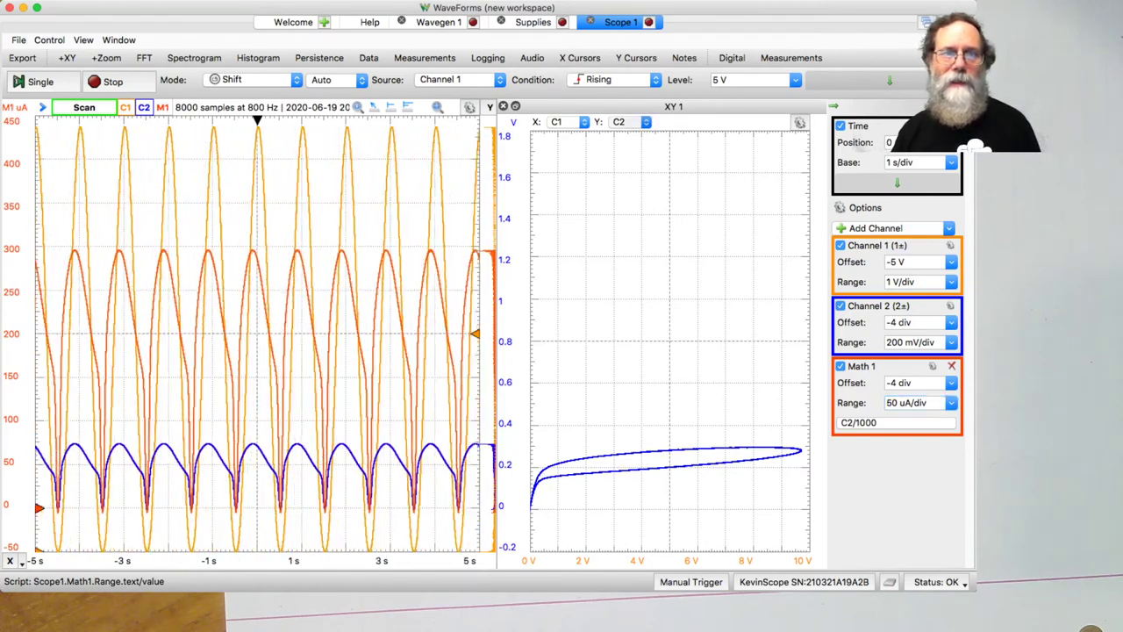
scroll(627, 121, "down", 1)
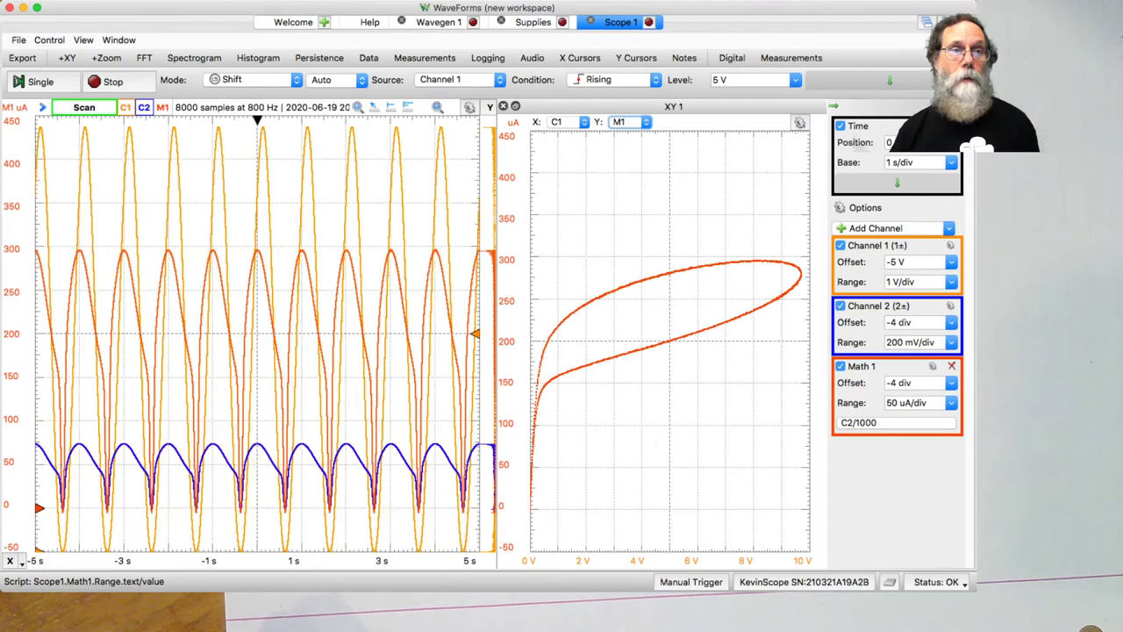
left_click(434, 22)
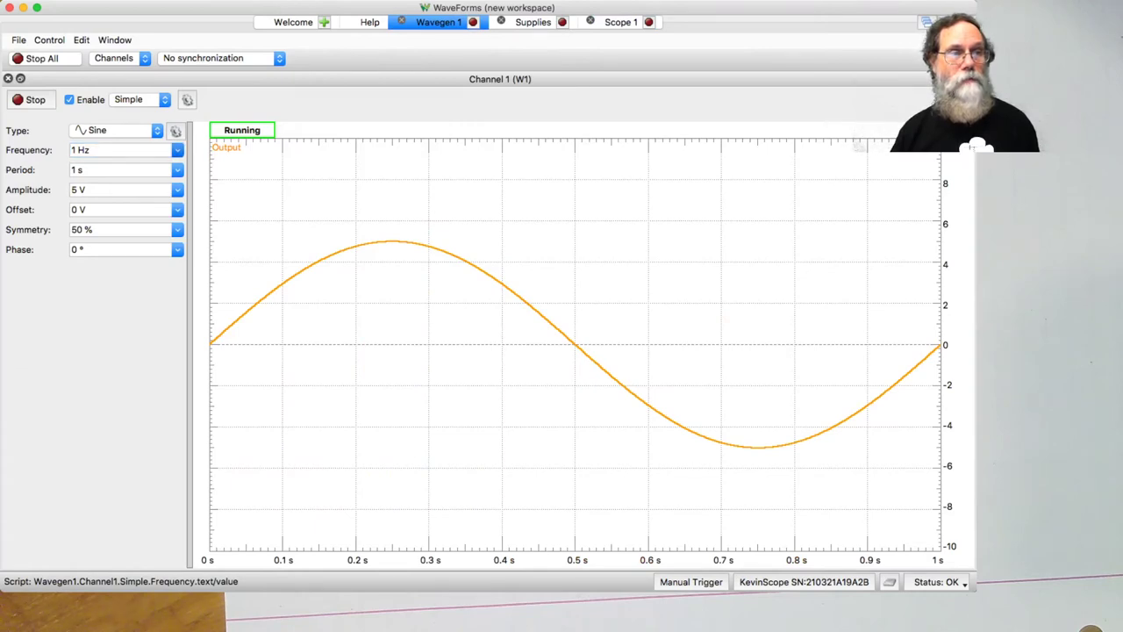
Set the Wavegen 1 frequency to 100 mHz and return to Scope 1
type("100m")
key("Return")
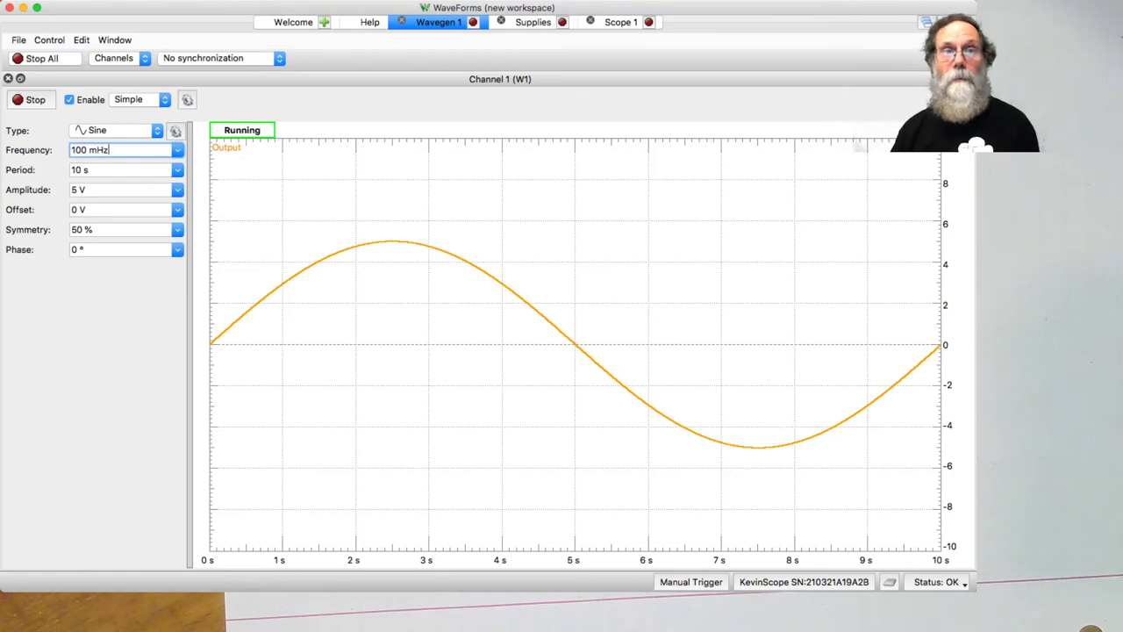
left_click(619, 22)
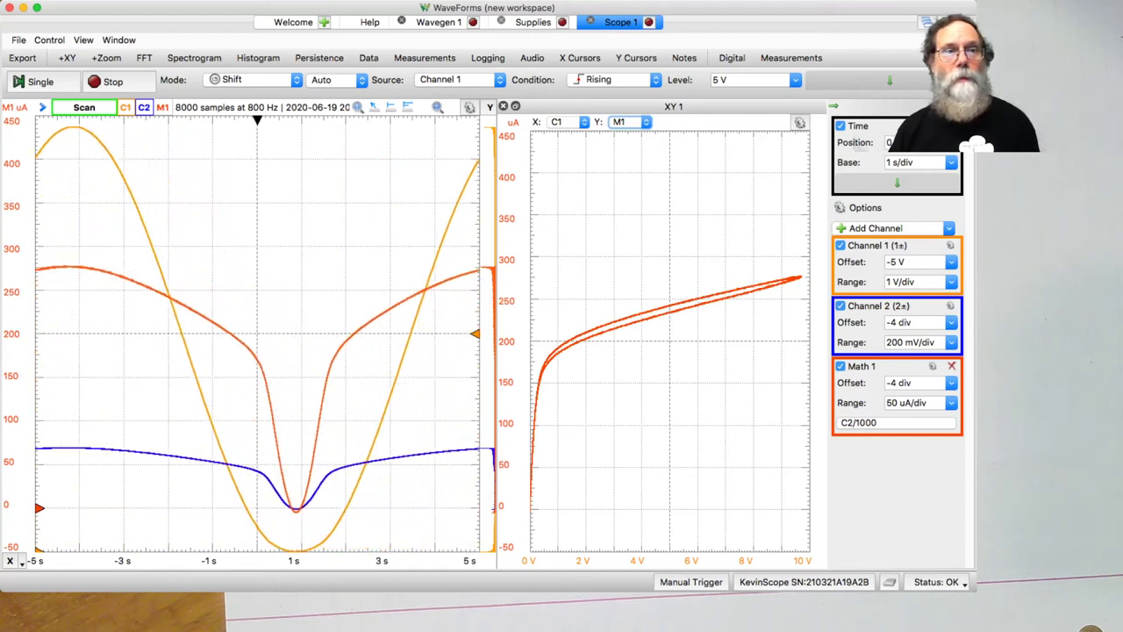
Change the Wavegen 1 sine frequency to 20 mHz
left_click(438, 22)
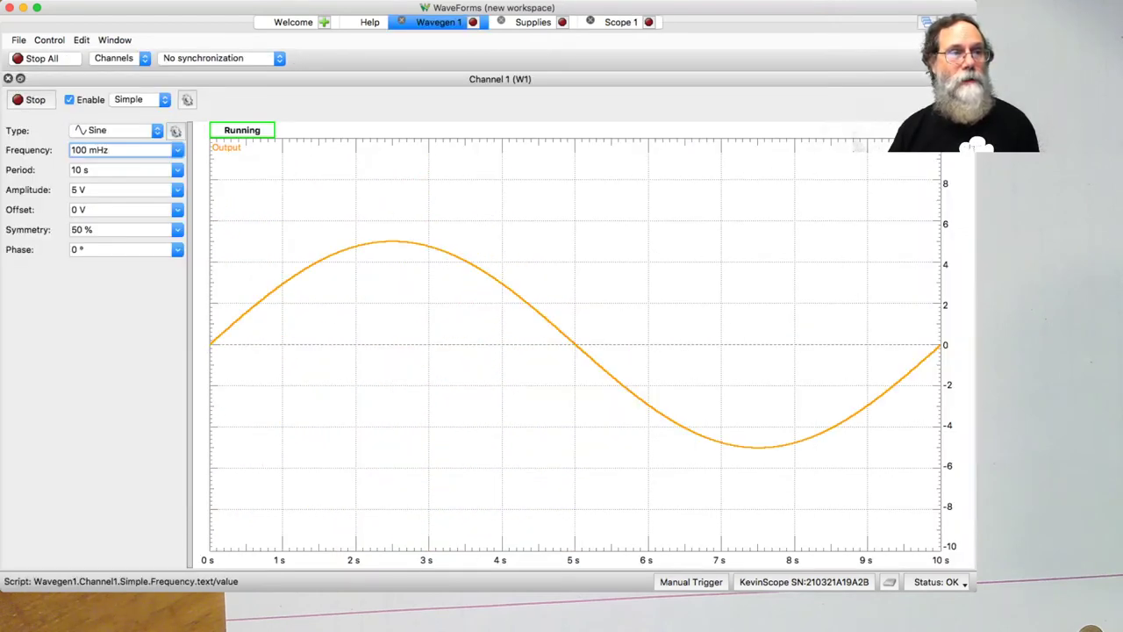
key("Return")
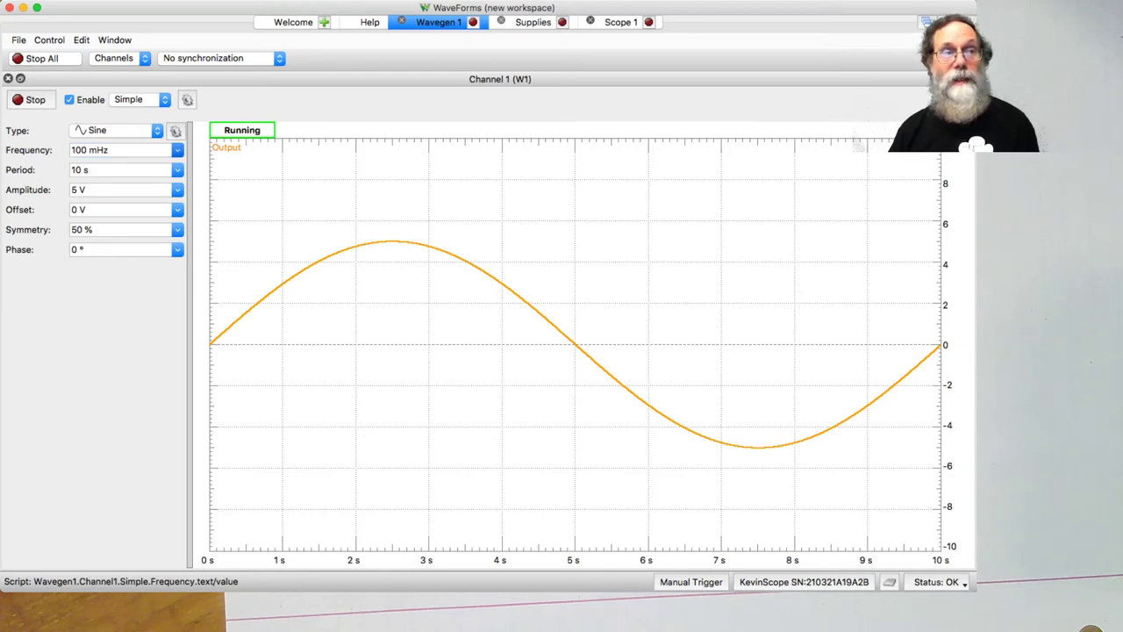
double_click(79, 150)
type("20")
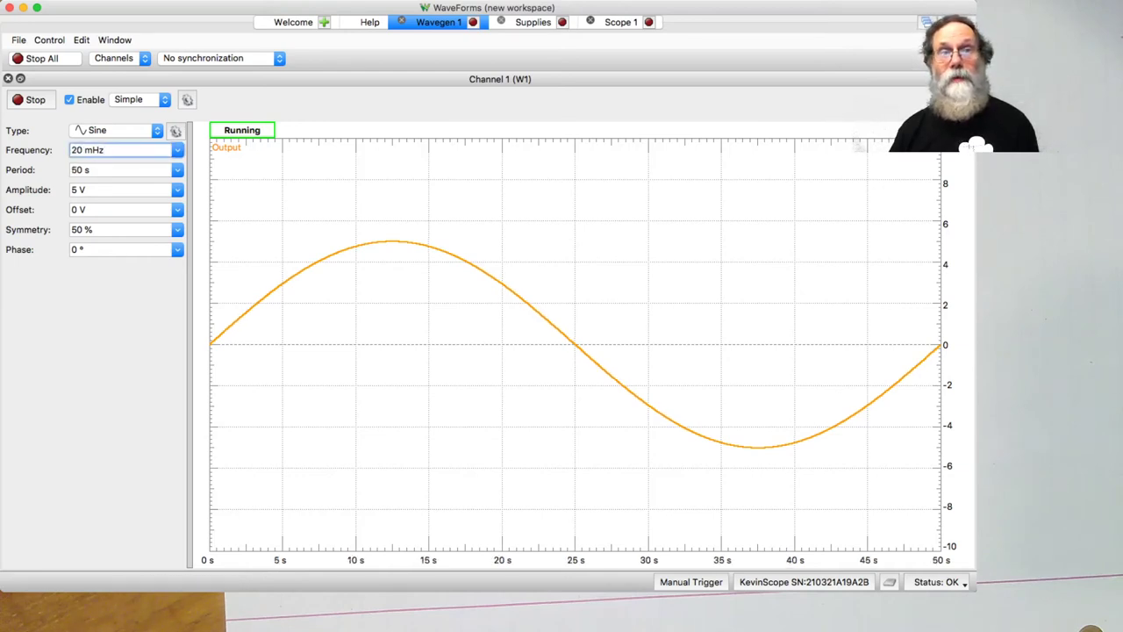
Set the Scope 1 time base to 5 s/div
left_click(620, 22)
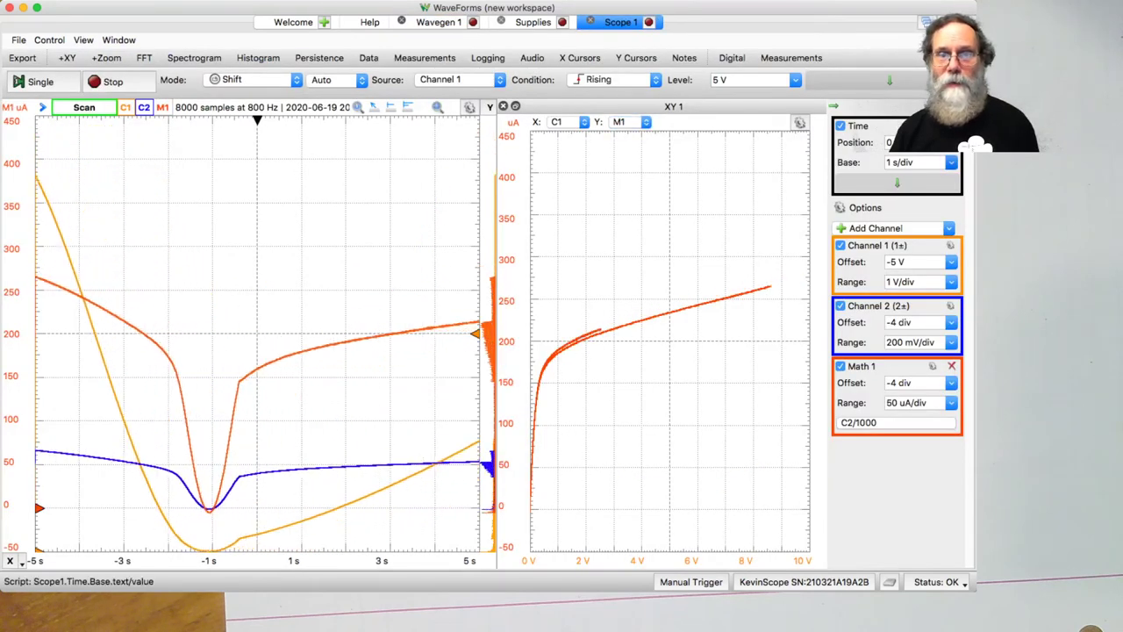
type("5")
key("Return")
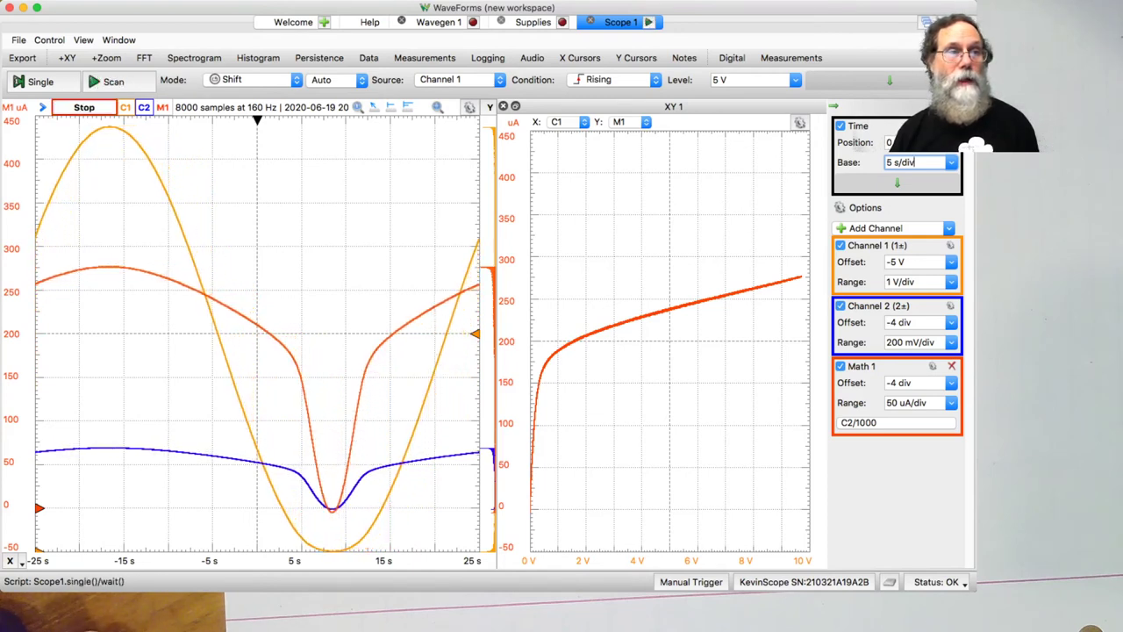
Stop acquisition to freeze the 8000-sample capture and show the Oscilloscope Export preview
left_click(105, 81)
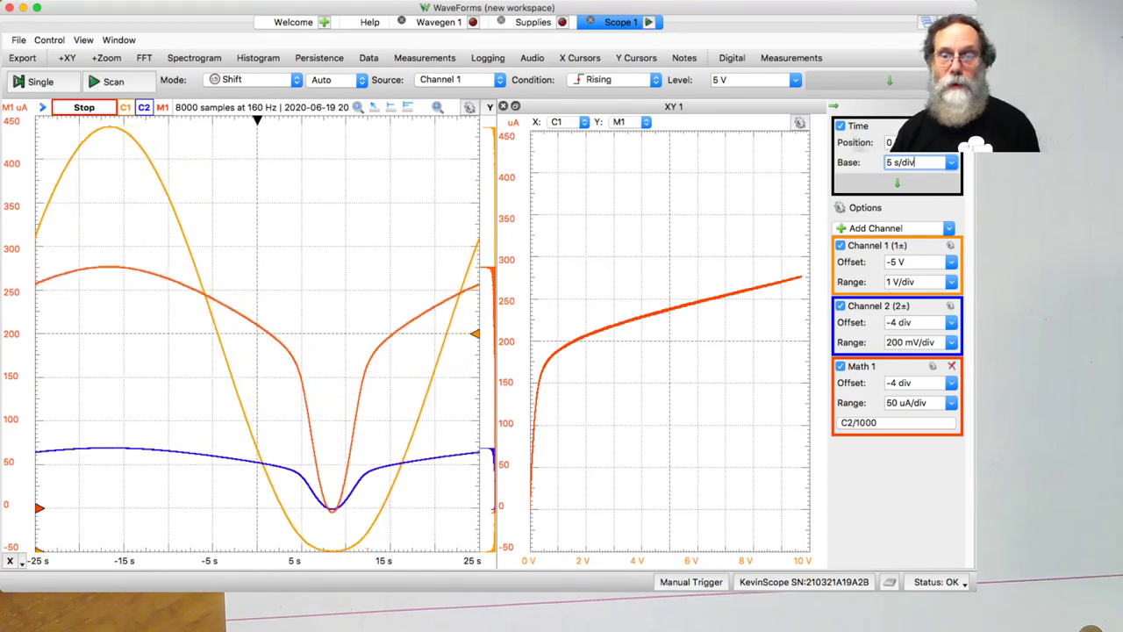
key("super+Tab")
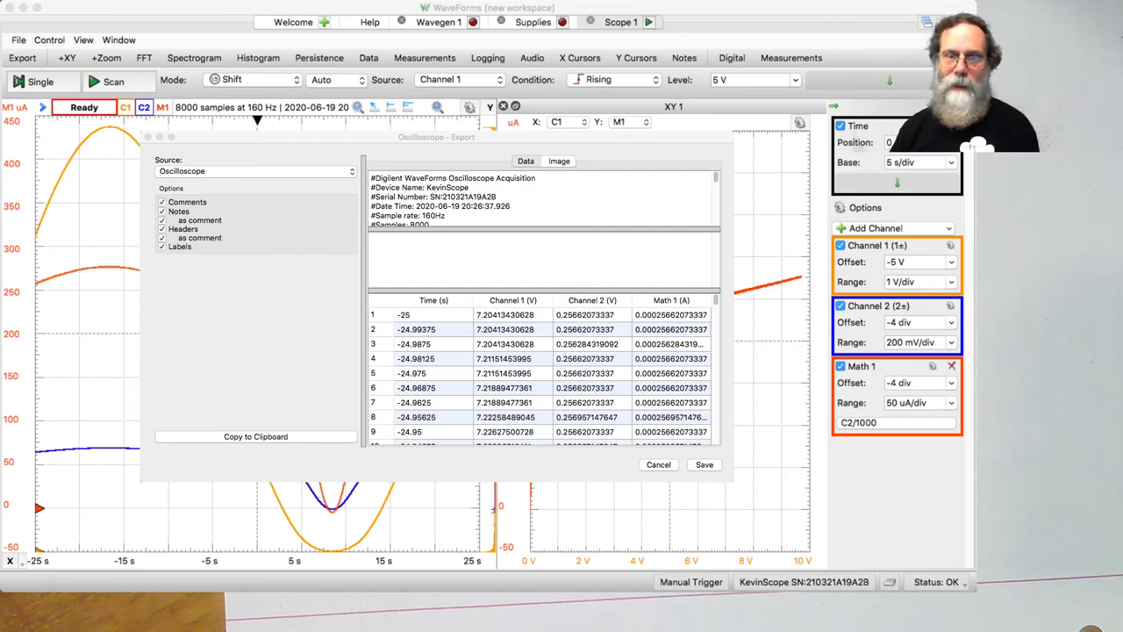
key("super+Tab")
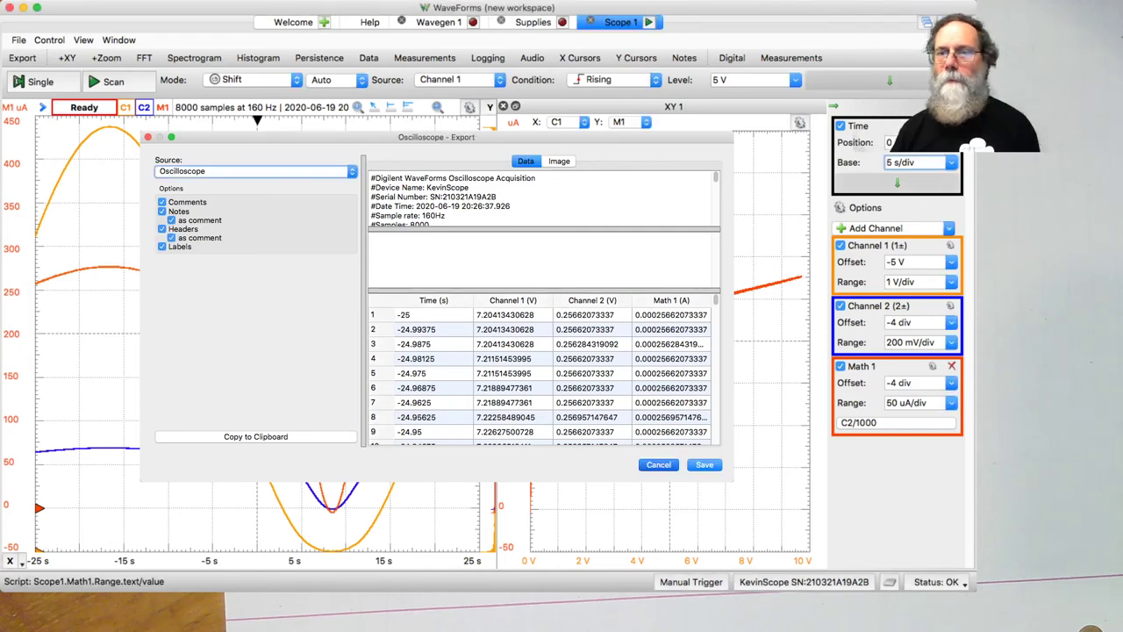
key("super+Tab")
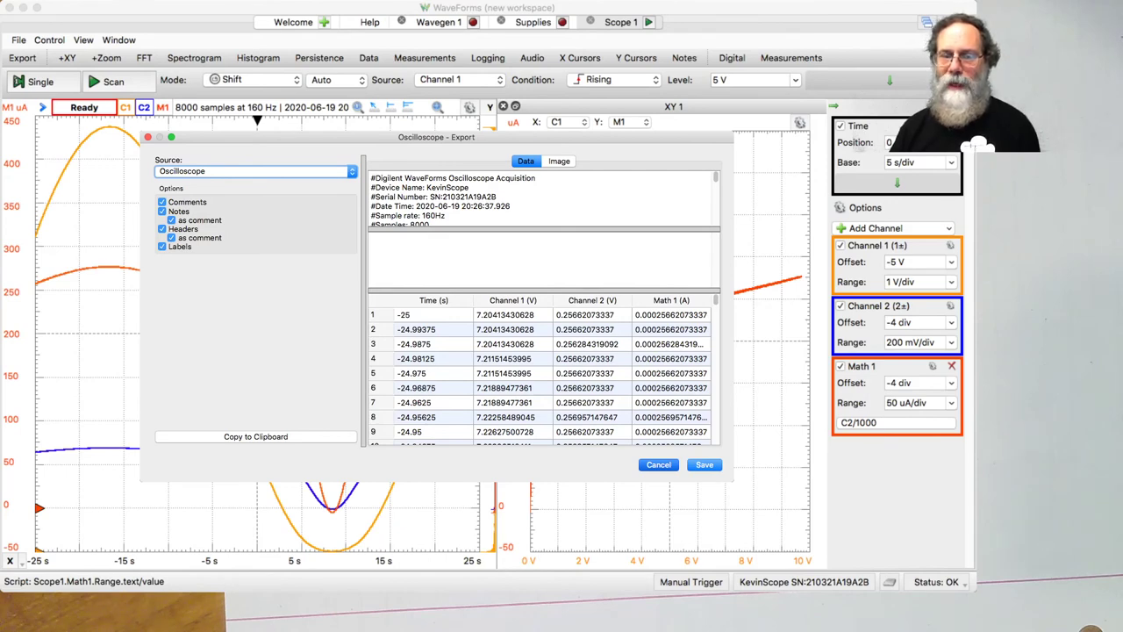
Dismiss the Oscilloscope Export dialog to return to the Scope 1 sine and XY plots
key("Escape")
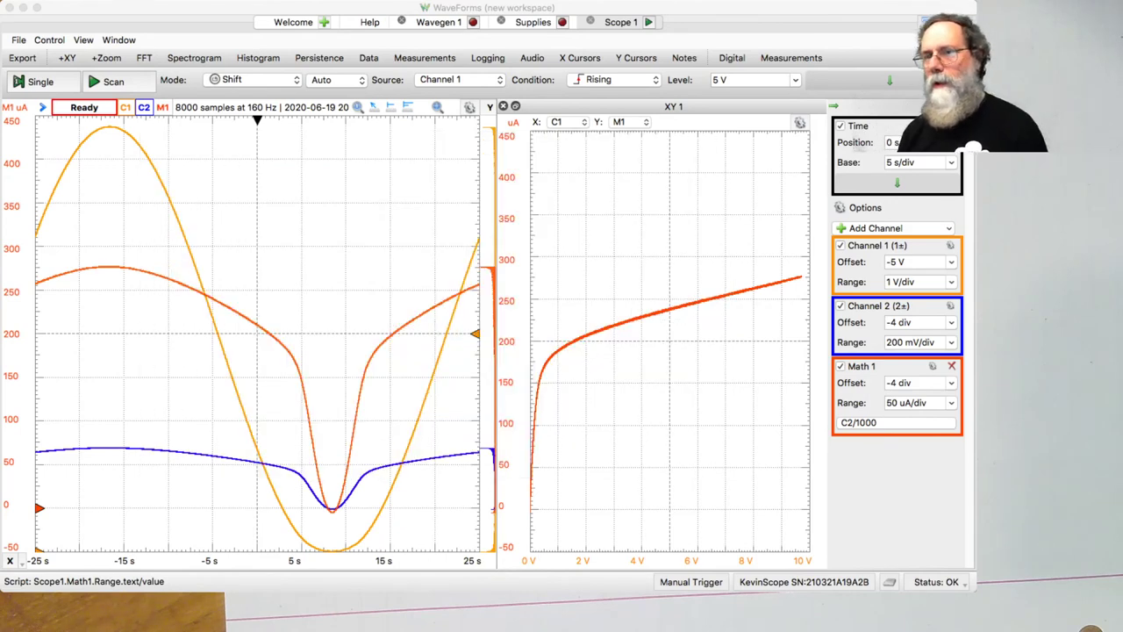